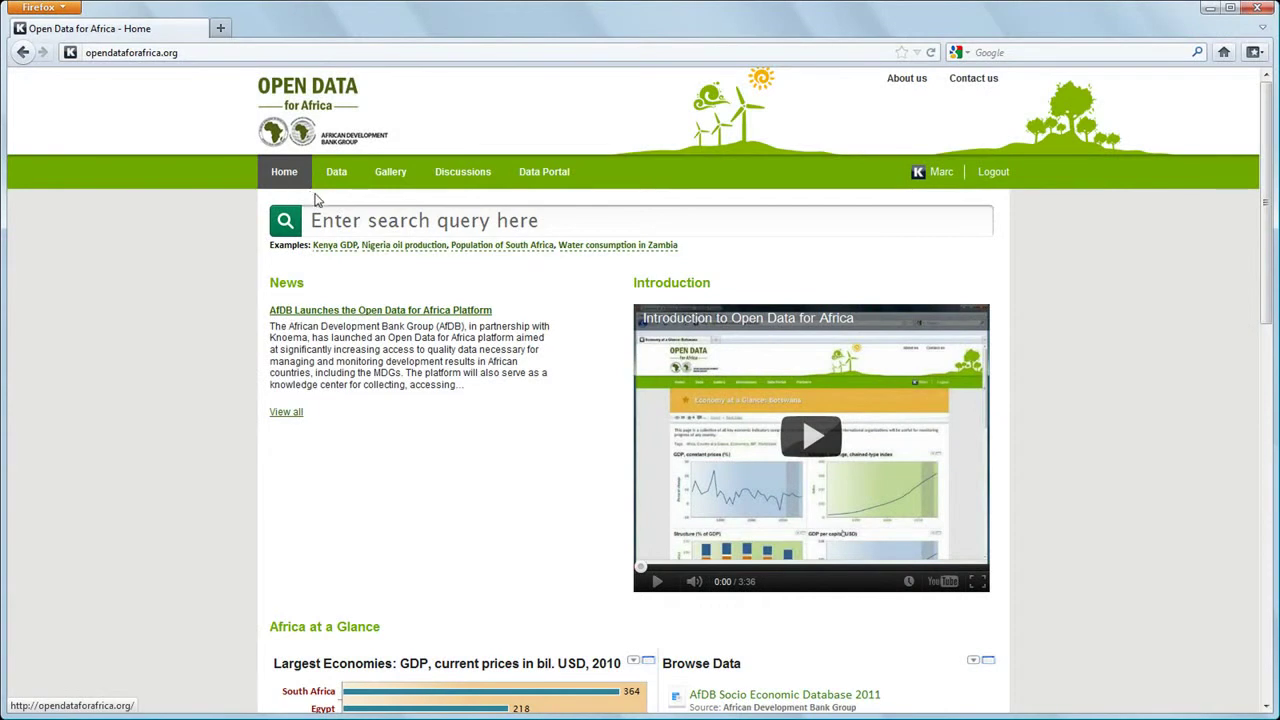
Open the data catalogue, list the last month's datasets by date, and expand the details of Global Entrepreneurship Monitor, 2011.
{"action": "left_click", "coordinate": [354, 192]}
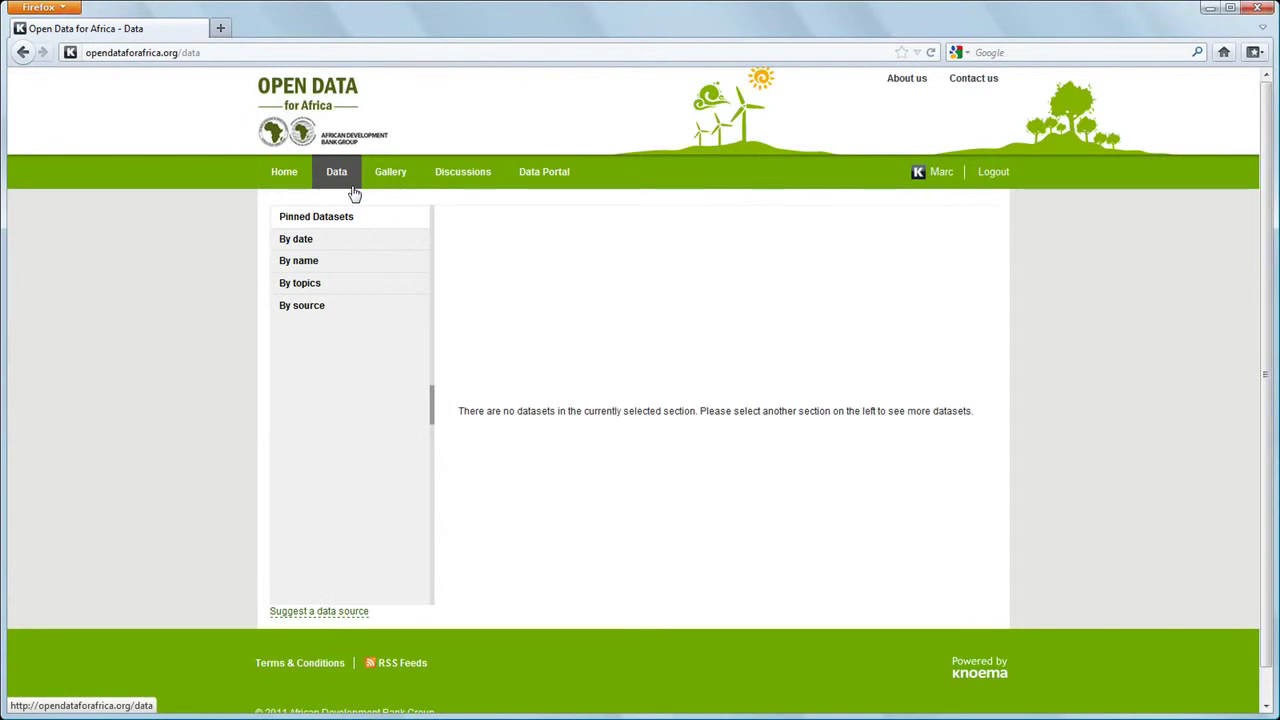
{"action": "left_click", "coordinate": [296, 246]}
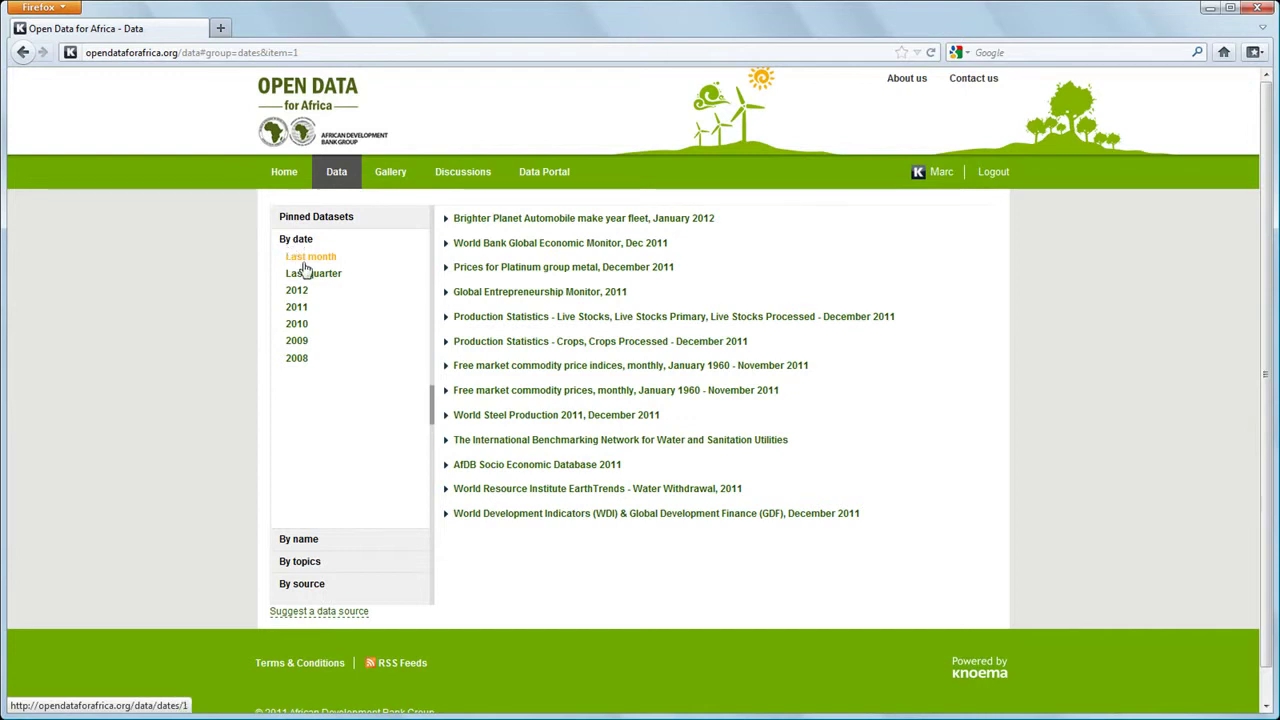
{"action": "left_click", "coordinate": [481, 295]}
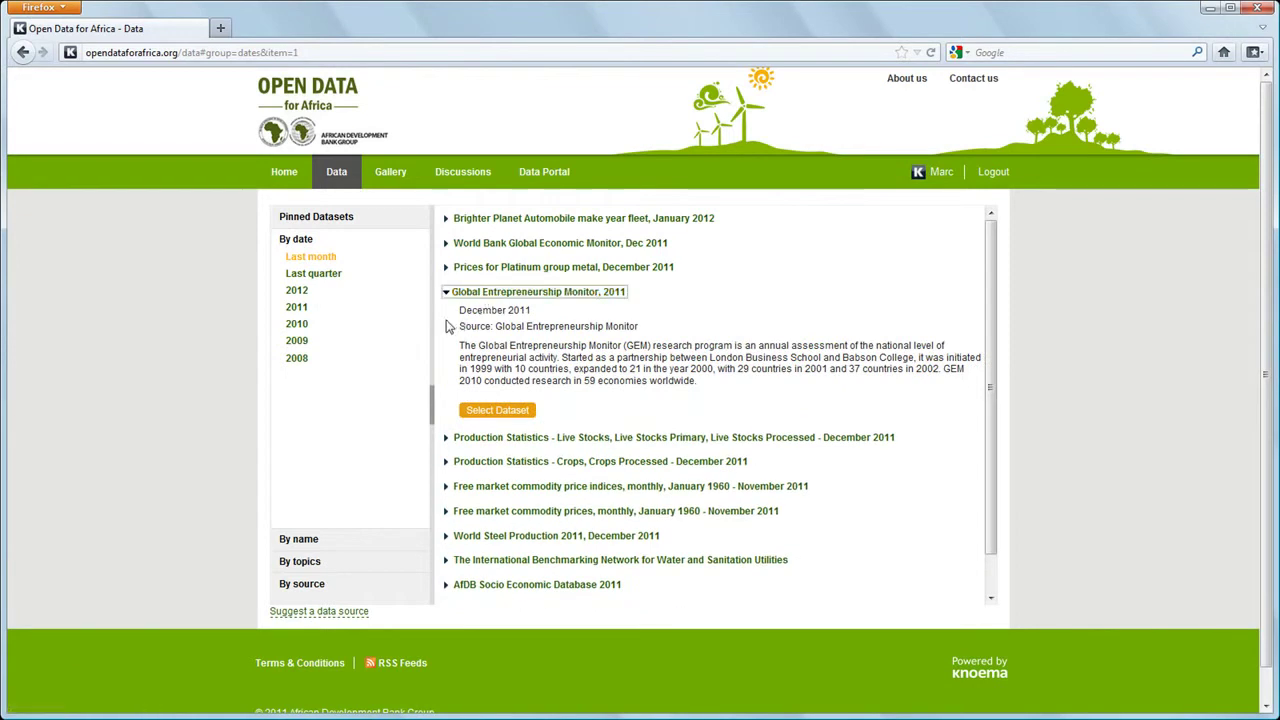
View World Economic Outlook, September 2011 on page 4 of the 2011 datasets and the Carbon Flux dataset among those from 2008.
{"action": "left_click", "coordinate": [300, 309]}
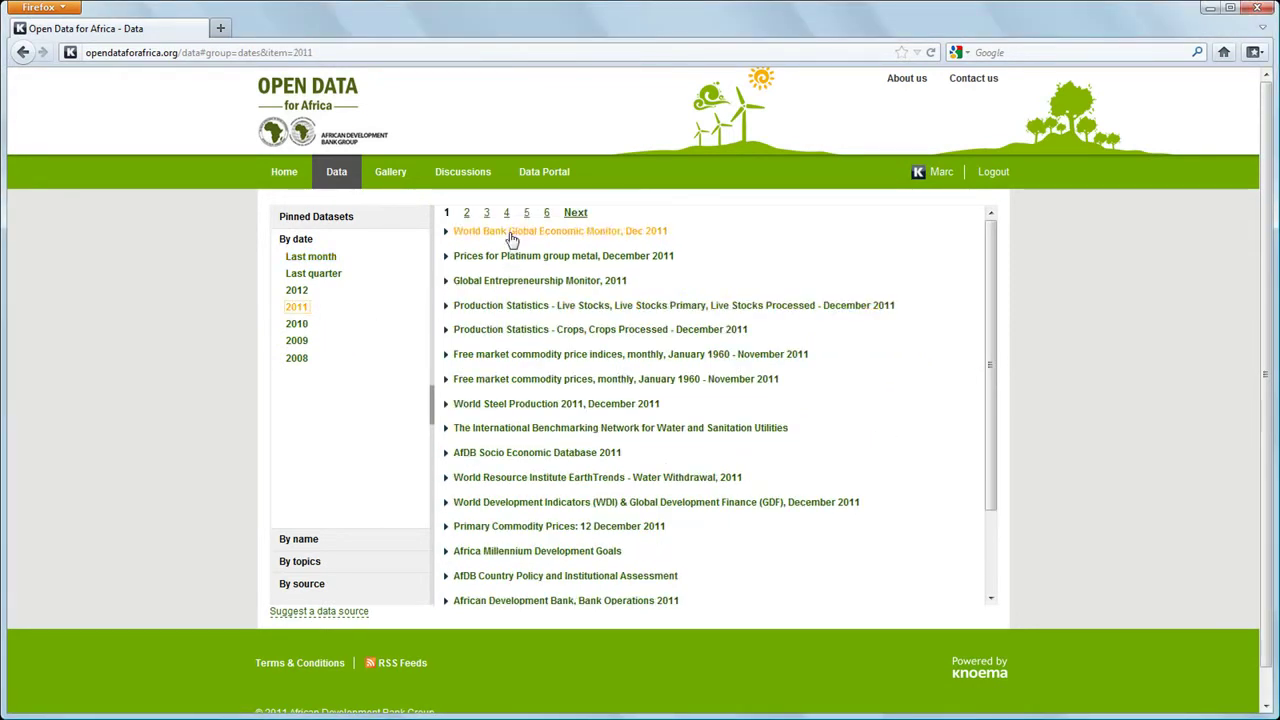
{"action": "left_click", "coordinate": [507, 213]}
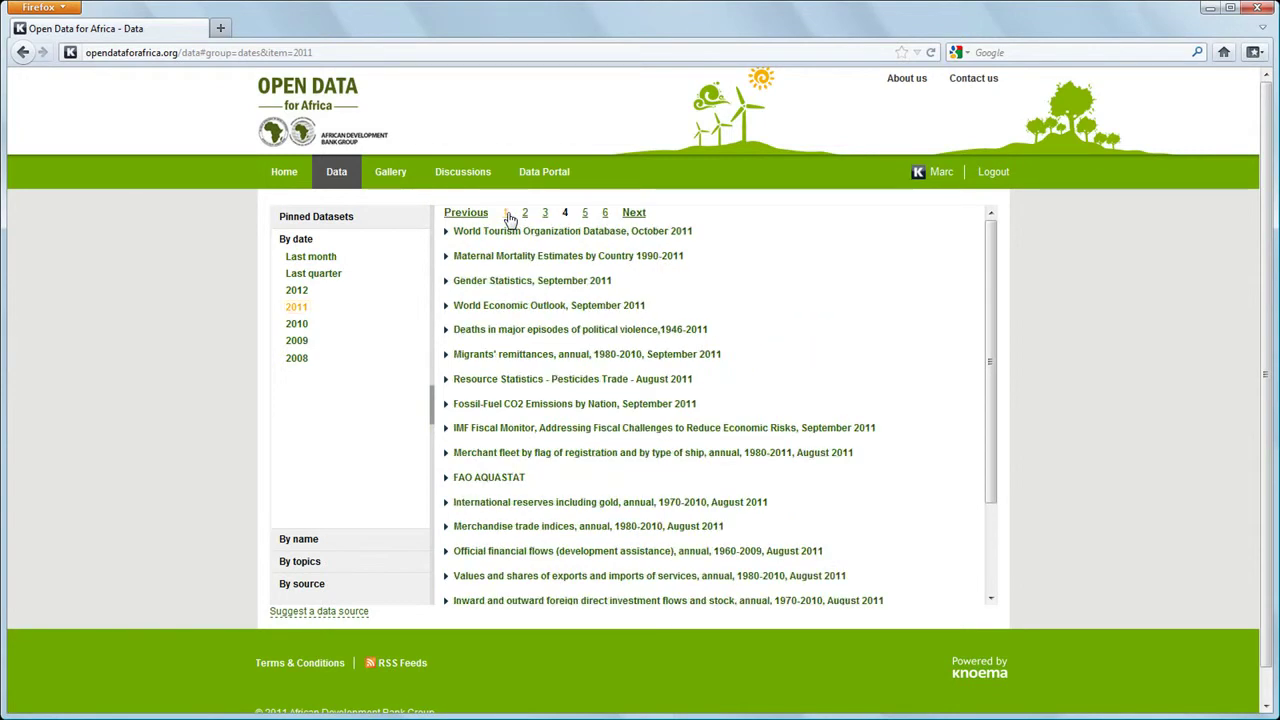
{"action": "left_click", "coordinate": [500, 306]}
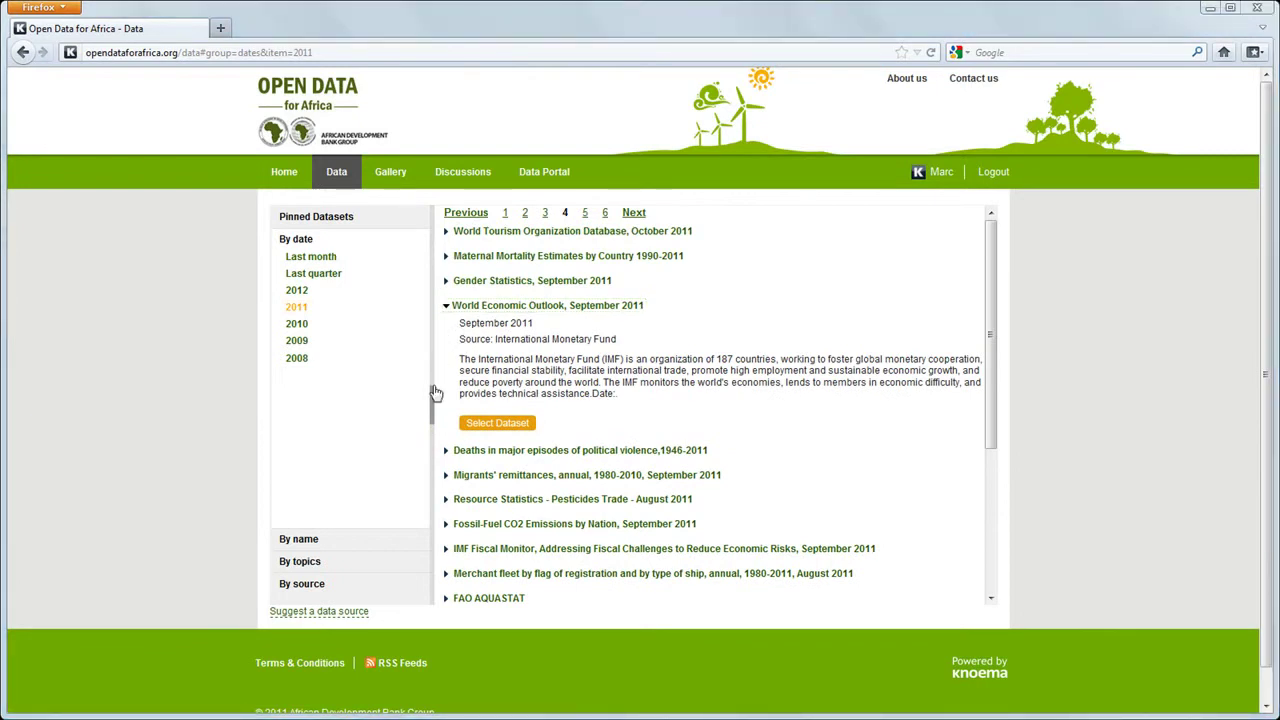
{"action": "left_click", "coordinate": [297, 361]}
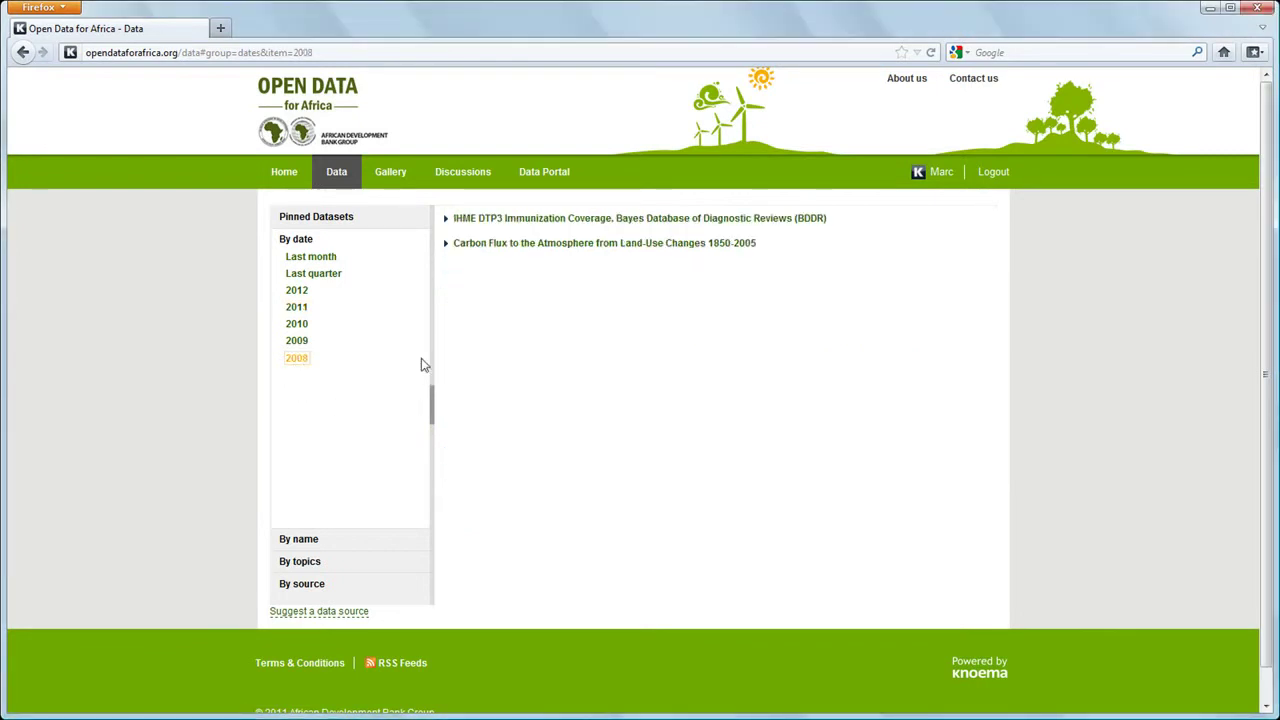
{"action": "left_click", "coordinate": [566, 252]}
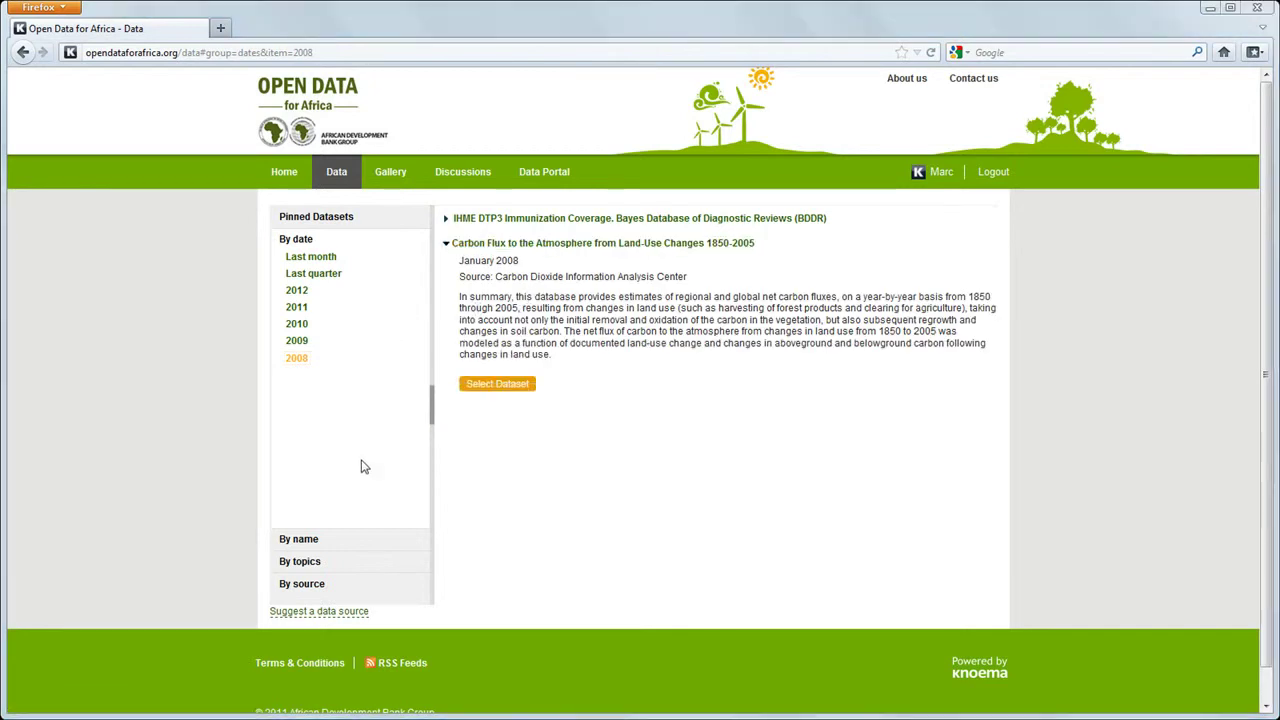
Browse datasets by name, viewing the details of IFA database 2011 under I and World Economic Outlook, September 2011 under W.
{"action": "left_click", "coordinate": [306, 540]}
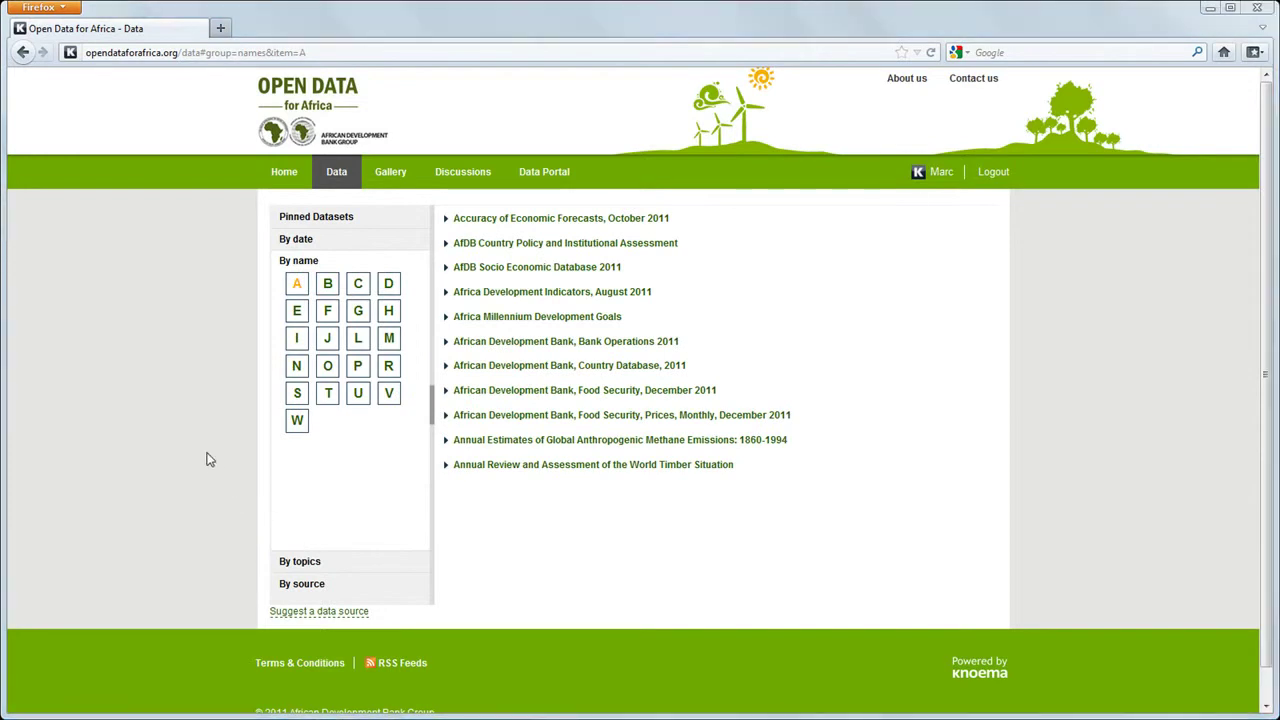
{"action": "left_click", "coordinate": [296, 340]}
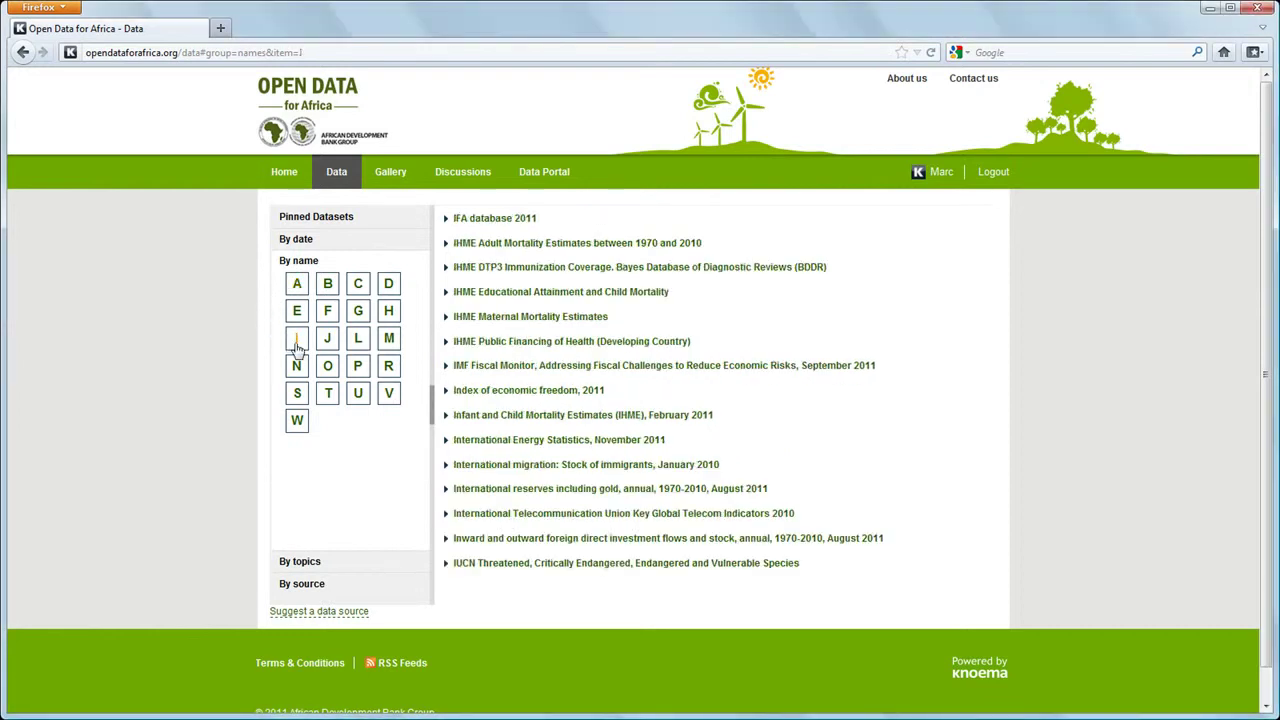
{"action": "left_click", "coordinate": [490, 218]}
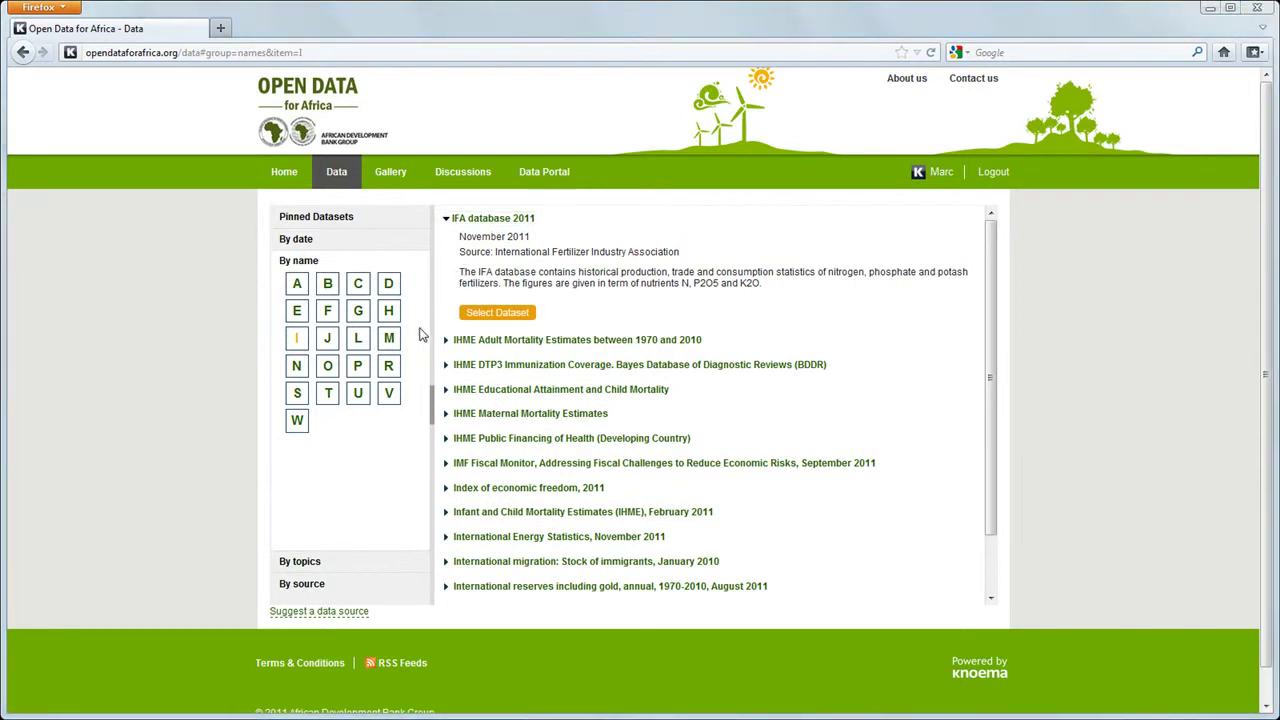
{"action": "left_click", "coordinate": [299, 424]}
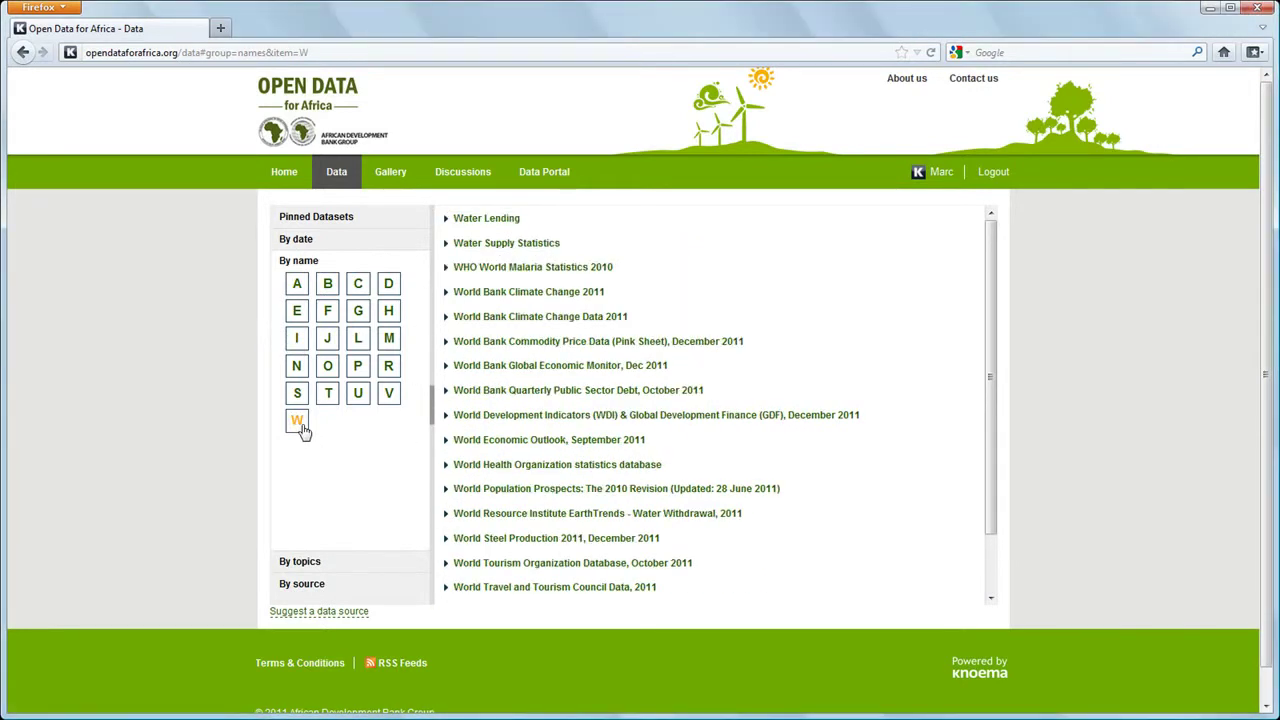
{"action": "left_click", "coordinate": [482, 442]}
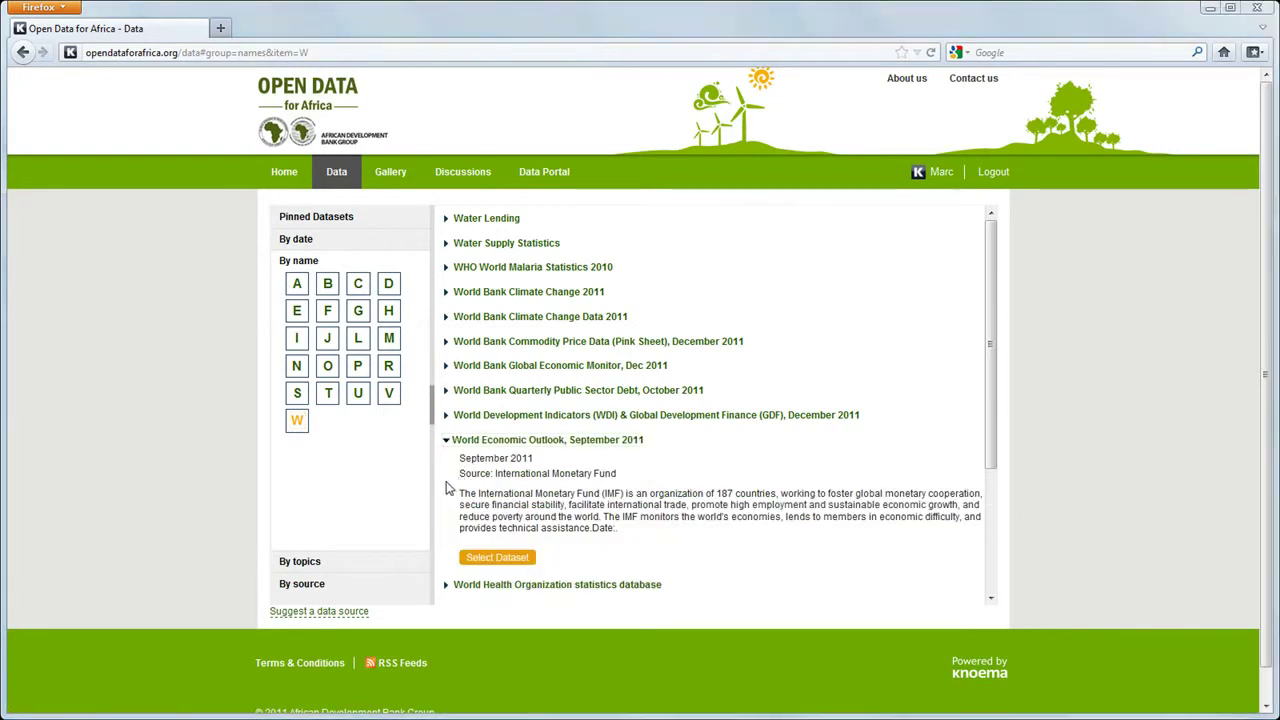
Browse datasets by the Economics topic and view the details of World Economic Outlook, September 2011.
{"action": "left_click", "coordinate": [300, 562]}
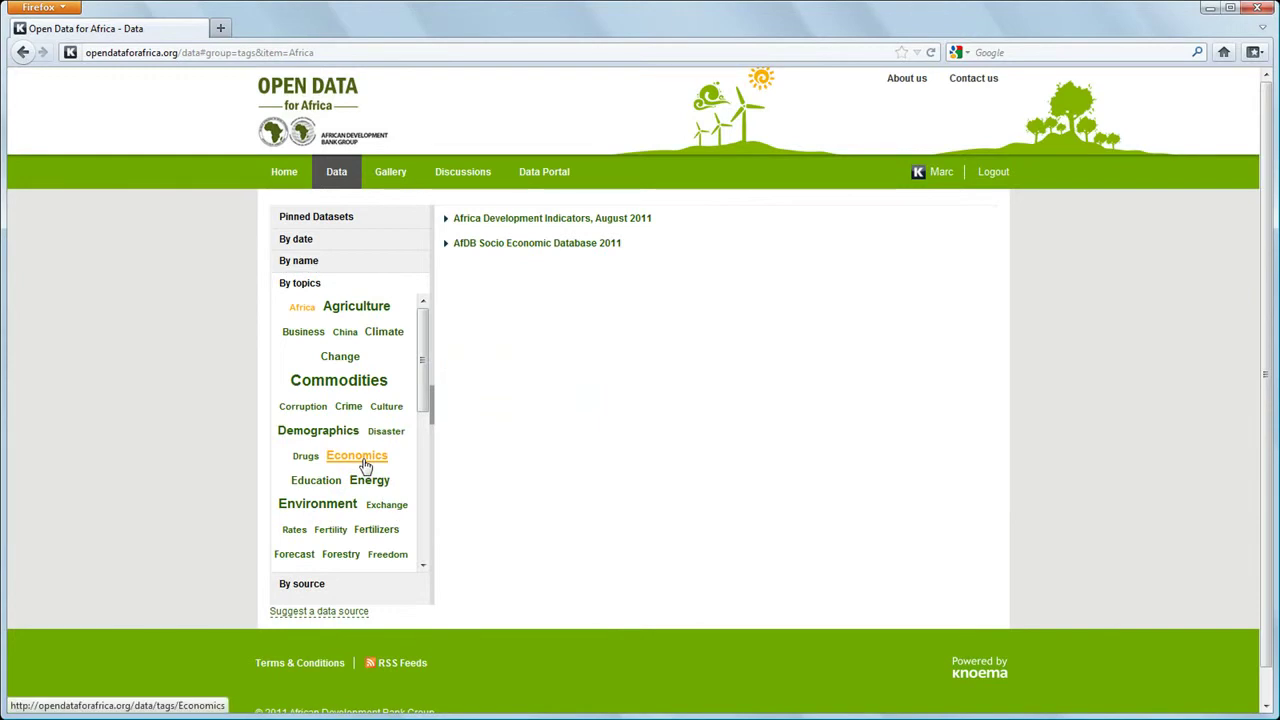
{"action": "left_click", "coordinate": [357, 456]}
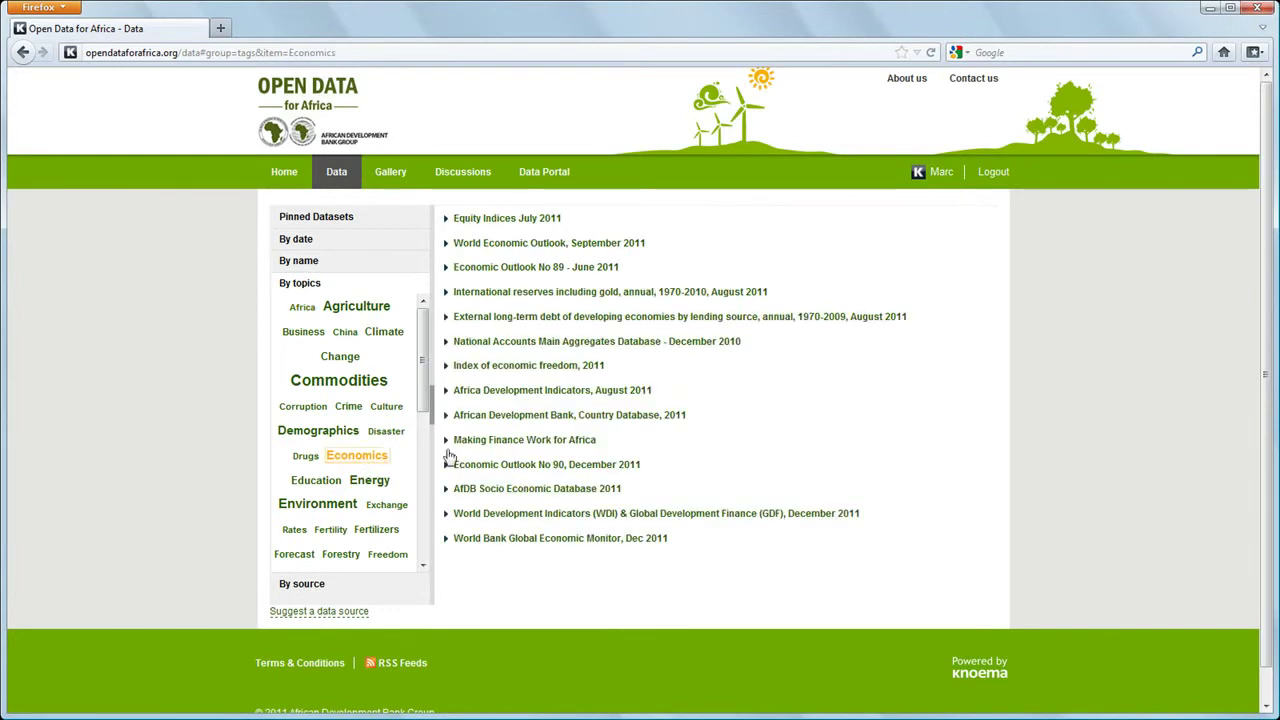
{"action": "left_click", "coordinate": [543, 246]}
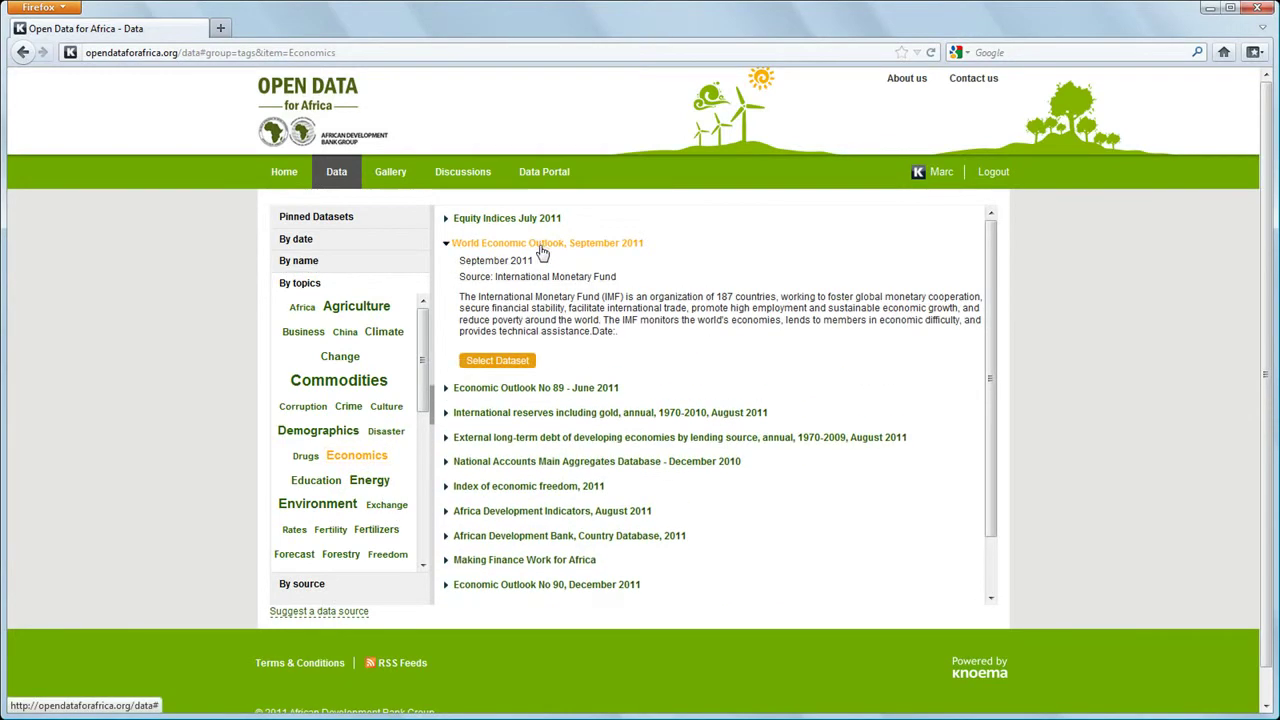
View the details of World Population Prospects: The 2010 Revision under the Demographics topic and IFA database 2011 under Fertilizers.
{"action": "left_click", "coordinate": [340, 435]}
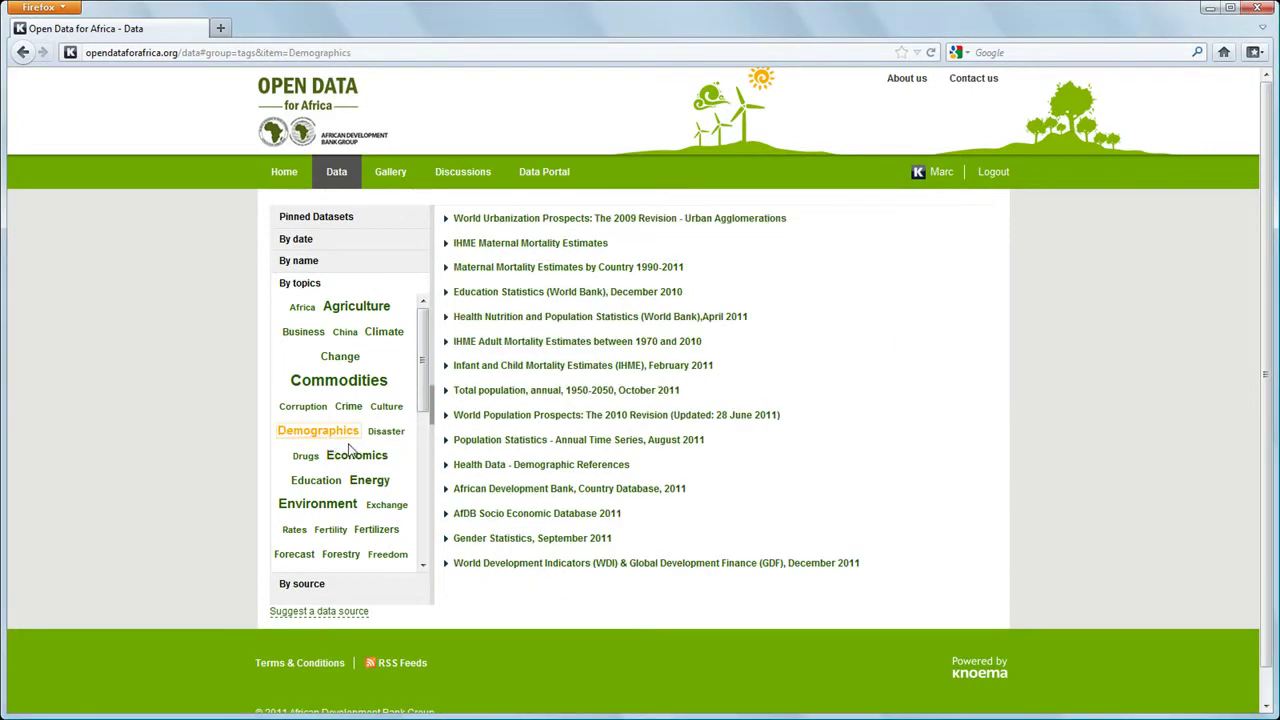
{"action": "left_click", "coordinate": [465, 418]}
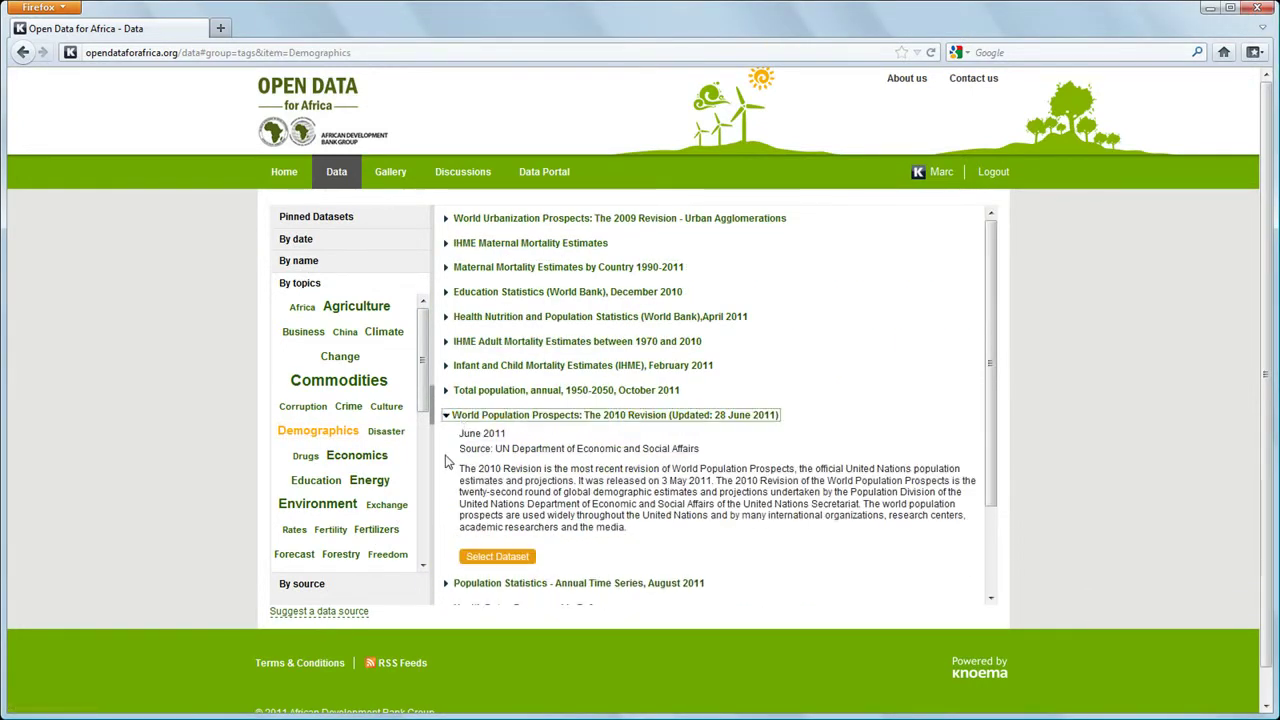
{"action": "left_click", "coordinate": [383, 534]}
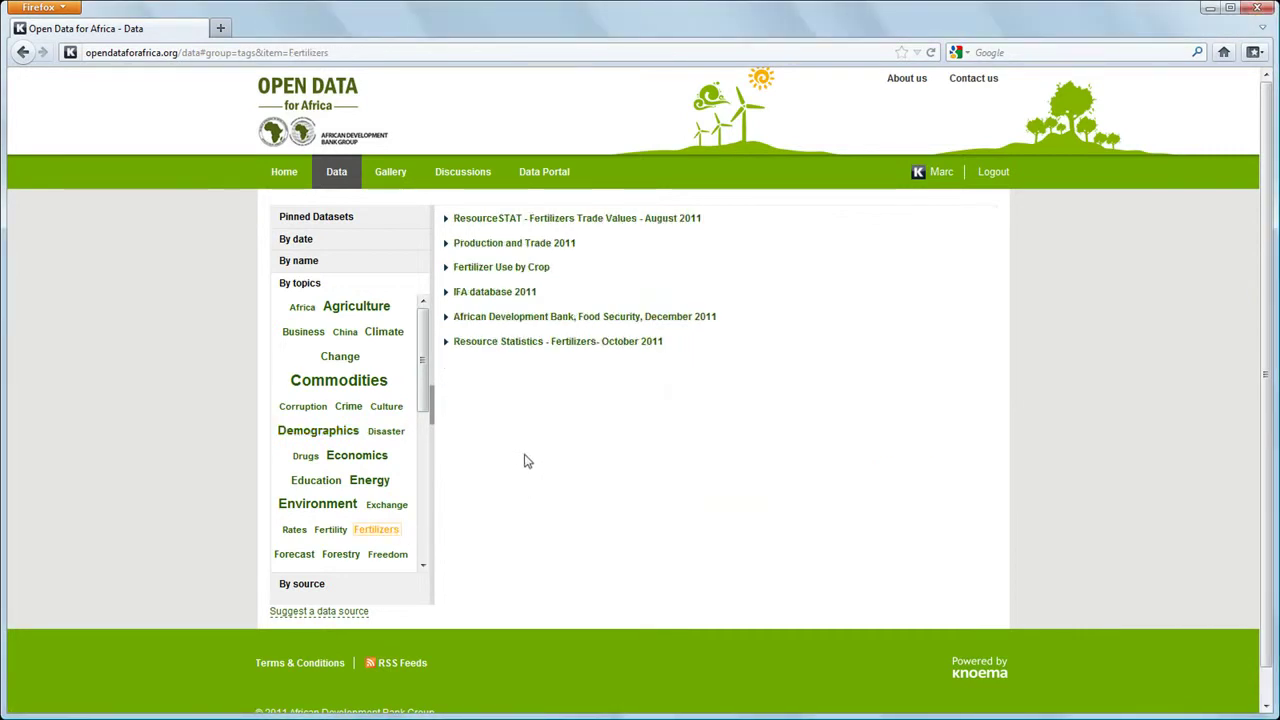
{"action": "left_click", "coordinate": [498, 297]}
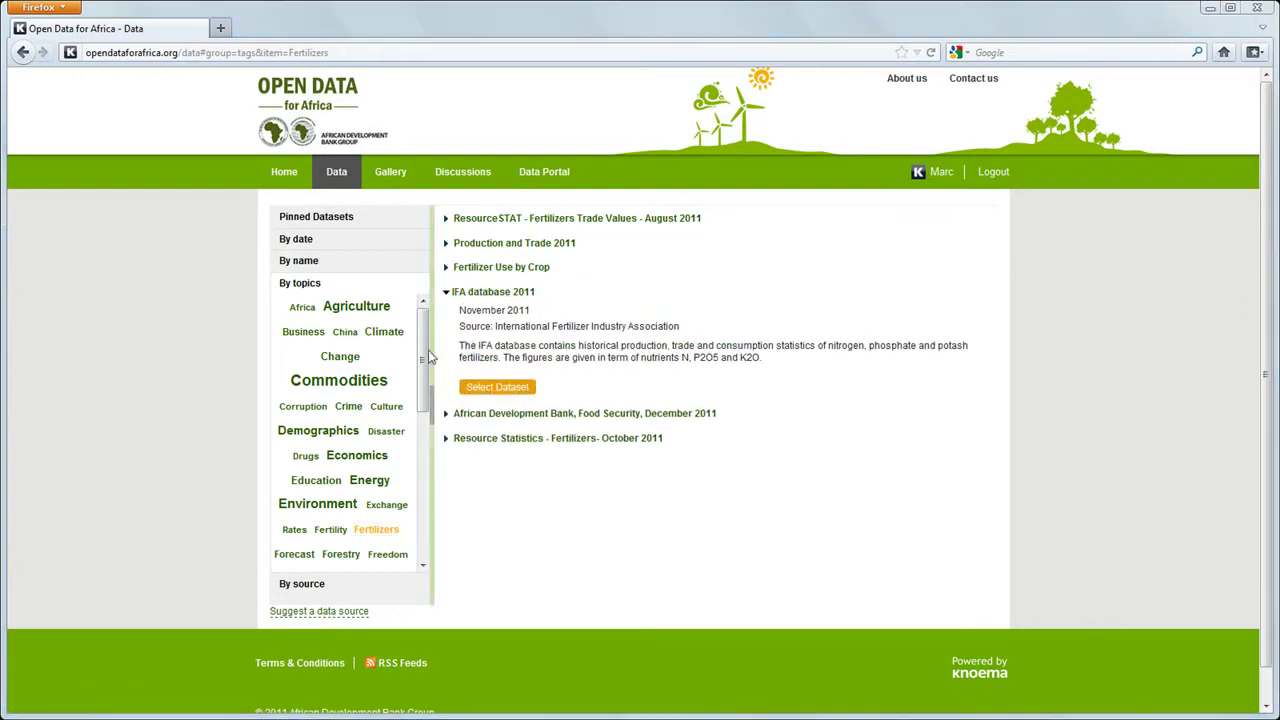
Browse datasets by the source IMF and view the details of World Economic Outlook, September 2011.
{"action": "left_click", "coordinate": [305, 590]}
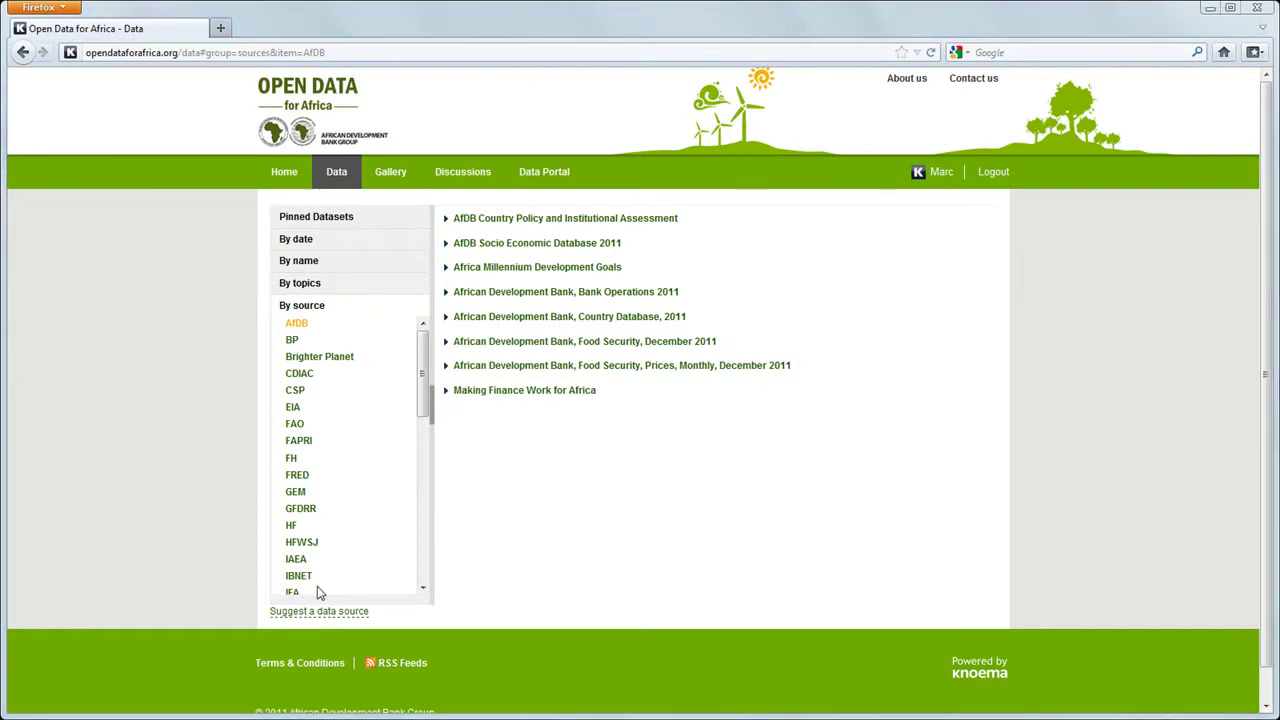
{"action": "left_click_drag", "start_coordinate": [424, 412], "coordinate": [395, 485]}
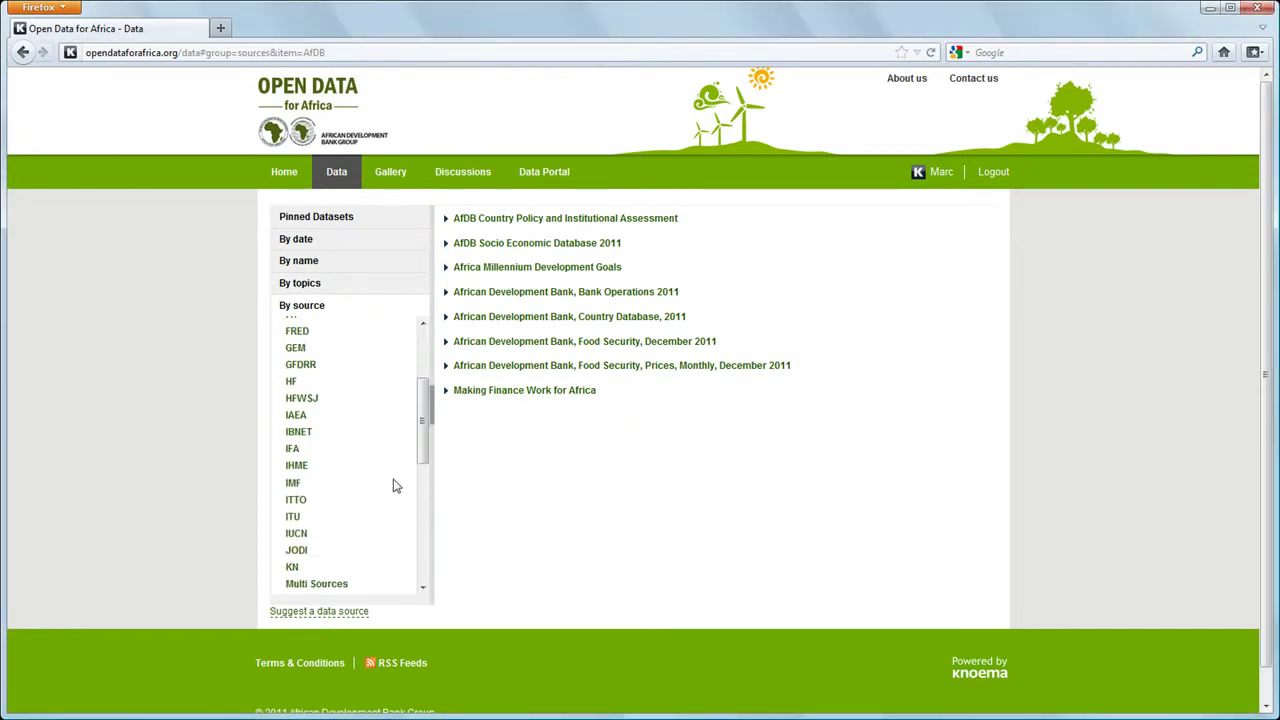
{"action": "left_click", "coordinate": [295, 485]}
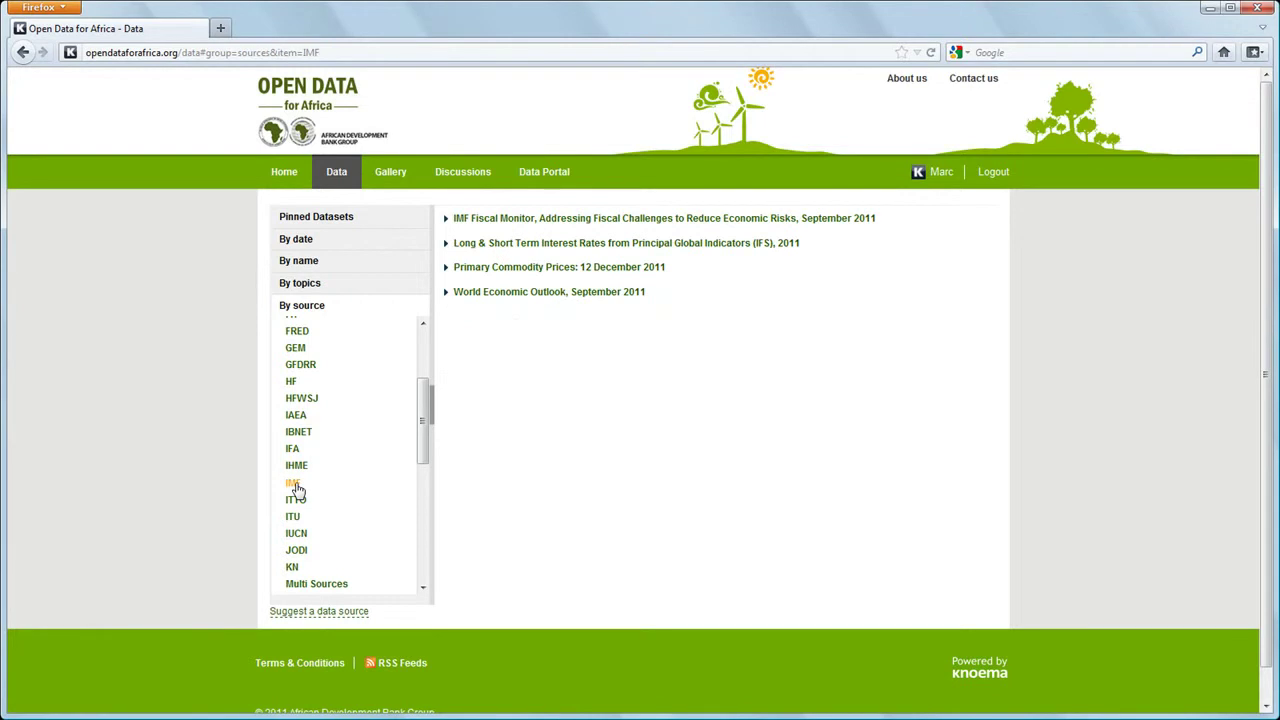
{"action": "left_click", "coordinate": [562, 293]}
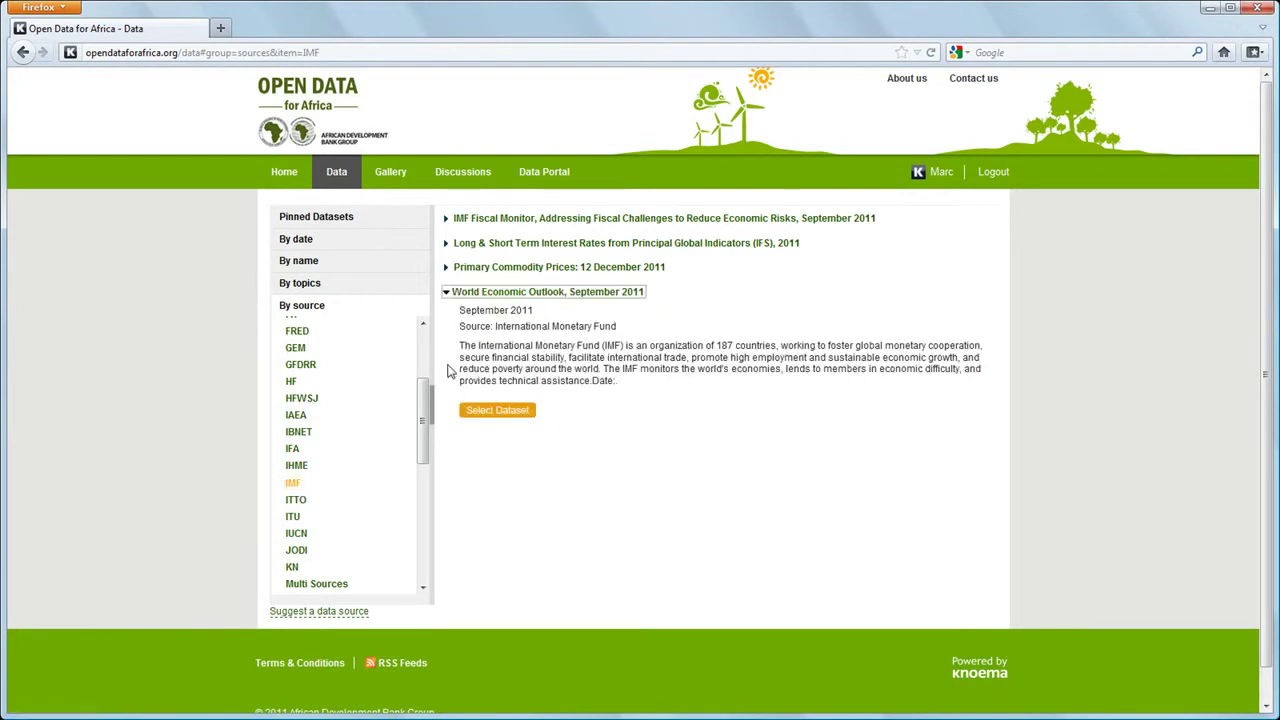
List the datasets from the source UNDESA and view the details of World Population Prospects: The 2010 Revision.
{"action": "left_click_drag", "start_coordinate": [421, 394], "coordinate": [419, 505]}
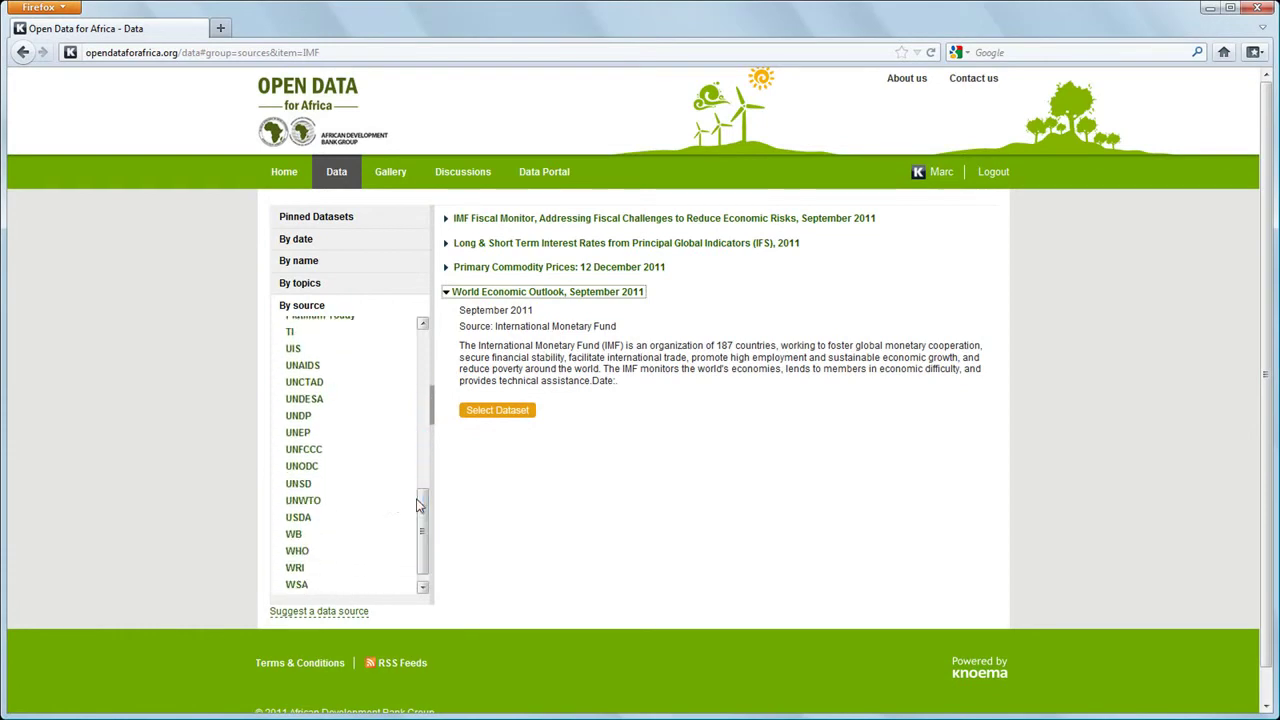
{"action": "left_click", "coordinate": [311, 403]}
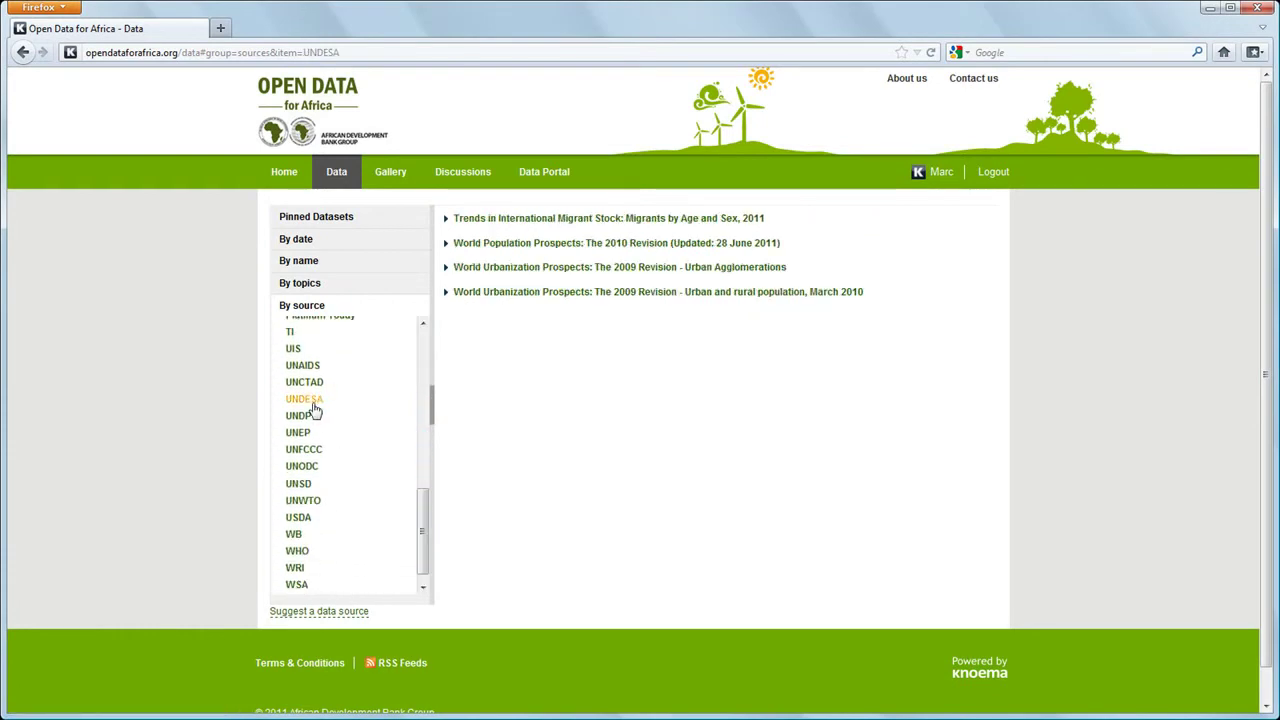
{"action": "left_click", "coordinate": [597, 250]}
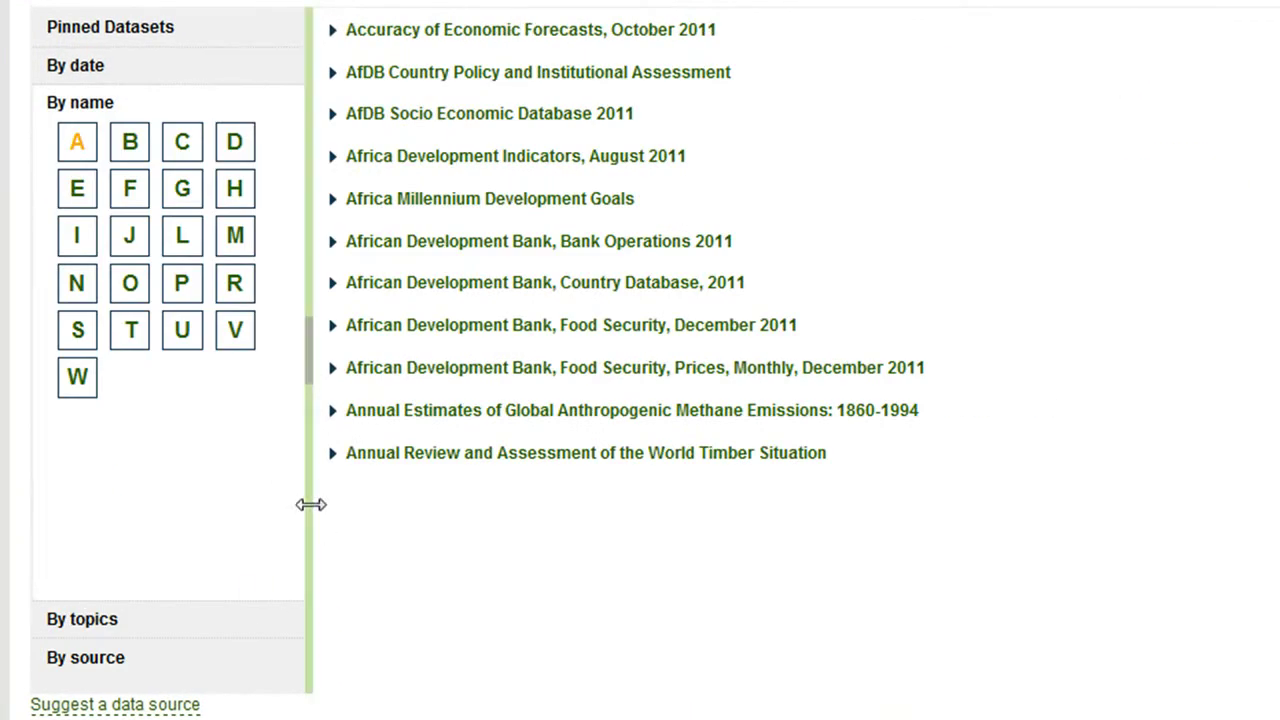
Narrow the dataset category sidebar so the letters fit in three columns, and collapse and restore the sidebar.
{"action": "left_click_drag", "start_coordinate": [309, 503], "coordinate": [254, 503]}
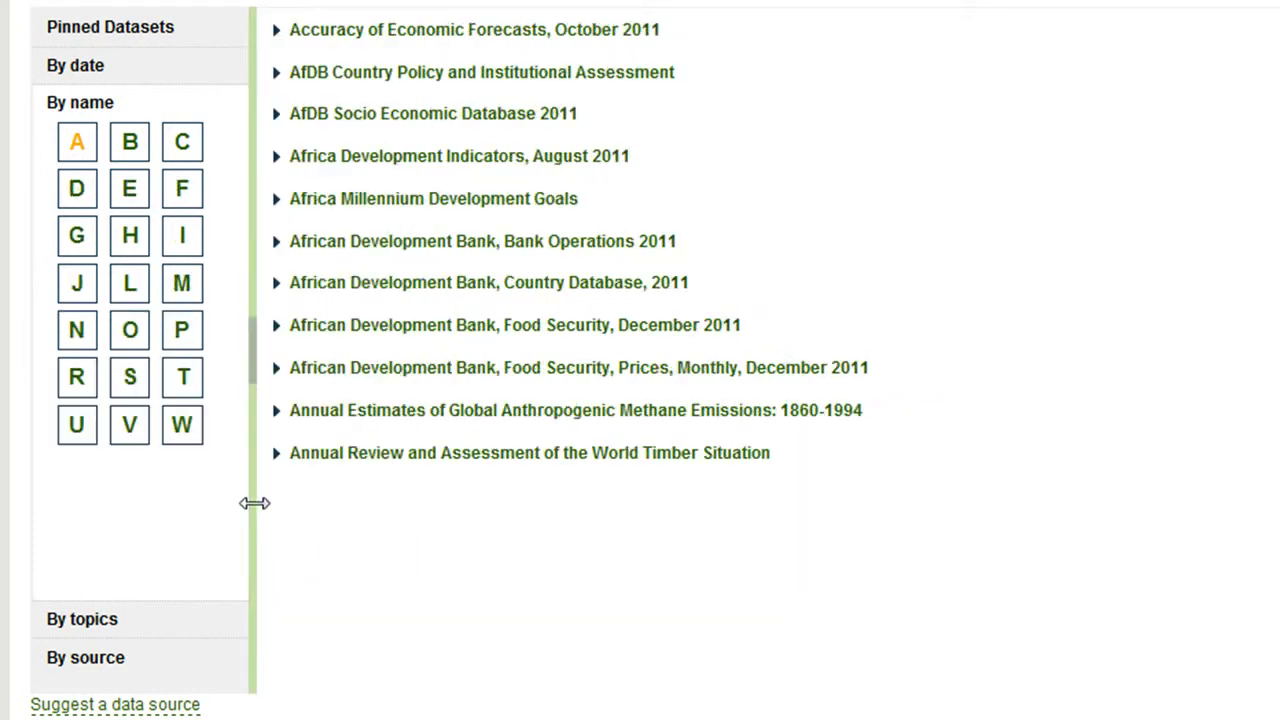
{"action": "left_click", "coordinate": [253, 340]}
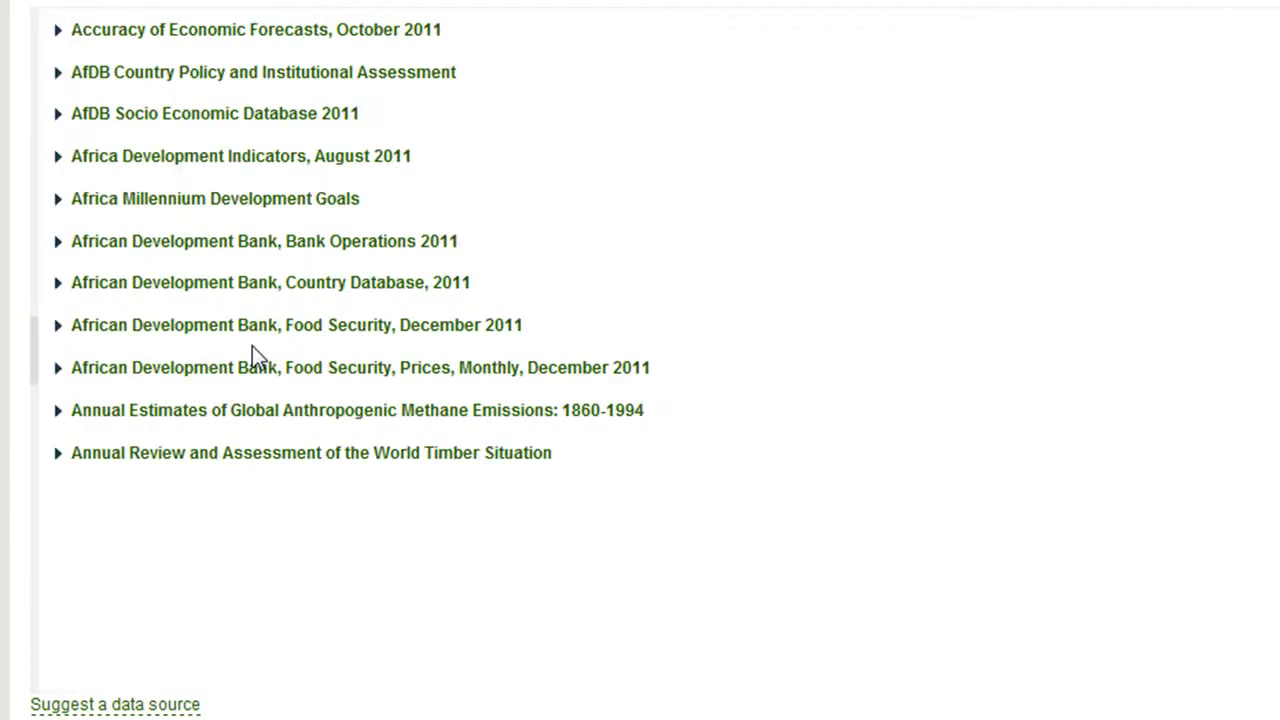
{"action": "left_click", "coordinate": [37, 352]}
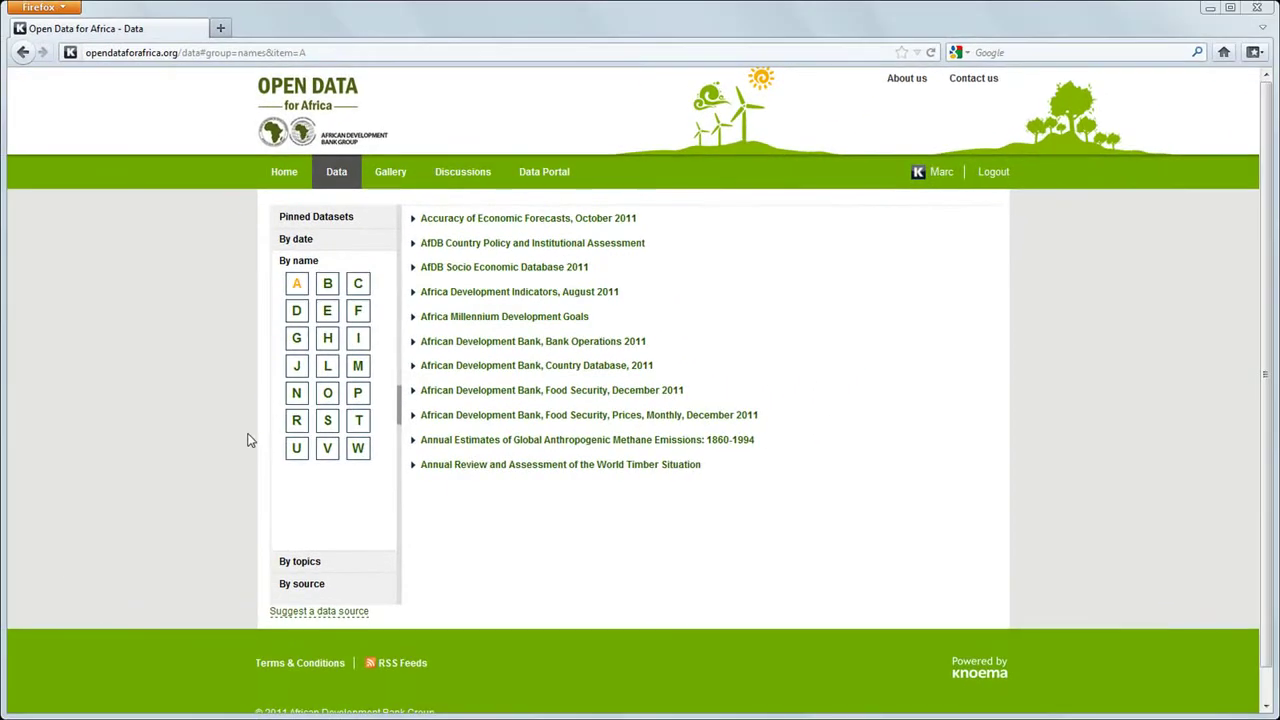
Select the World Economic Outlook, September 2011 dataset from the datasets starting with W.
{"action": "left_click", "coordinate": [357, 450]}
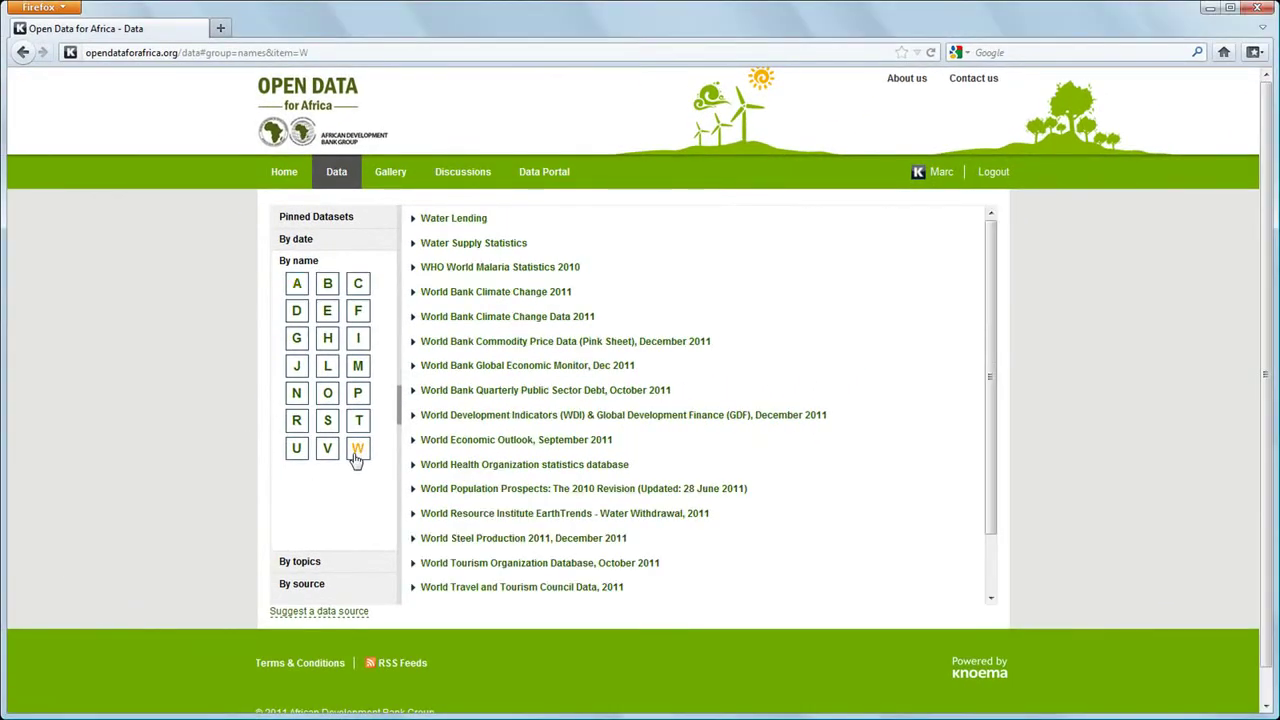
{"action": "left_click", "coordinate": [444, 444]}
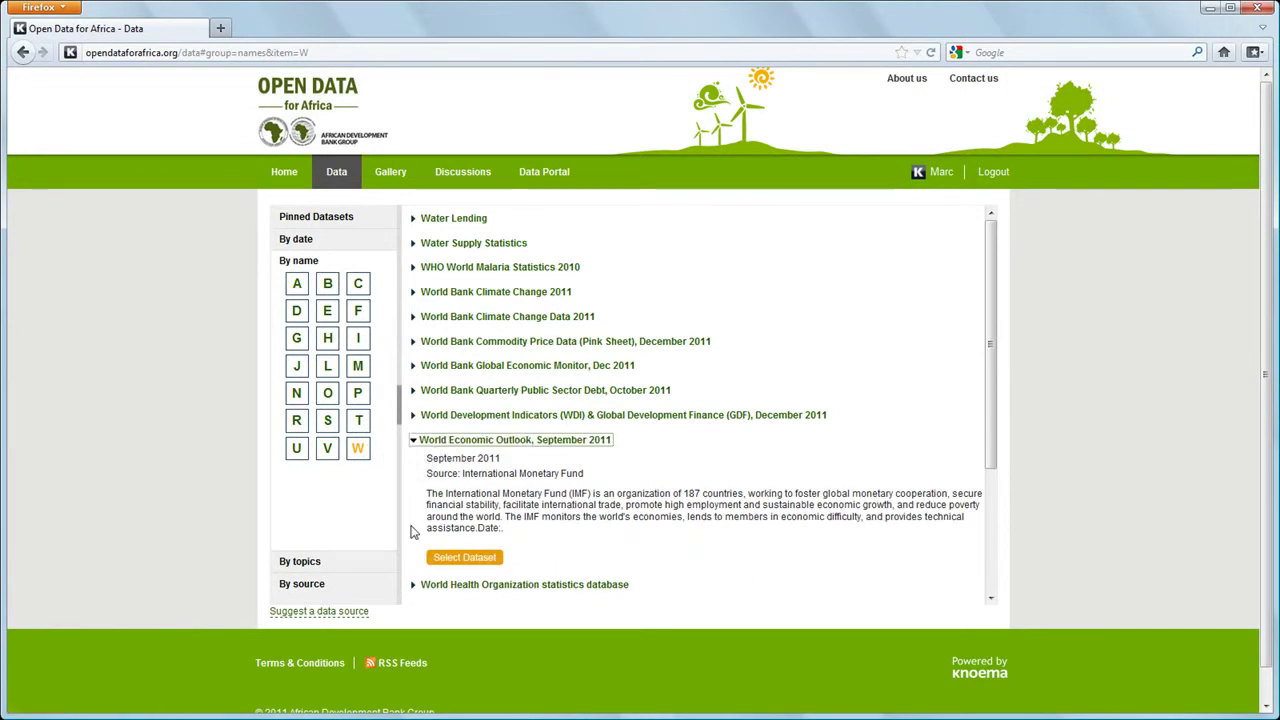
{"action": "left_click", "coordinate": [455, 559]}
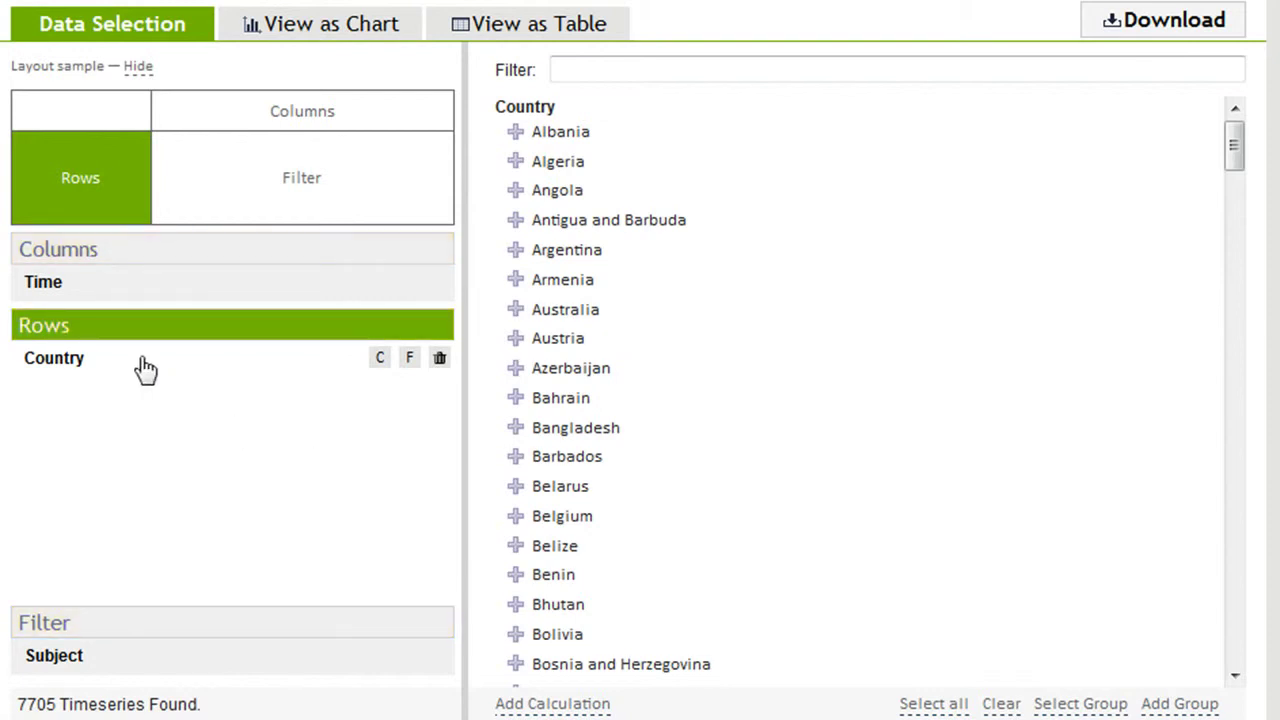
Review the Time settings in the columns and the list of members for the Country dimension in the rows.
{"action": "left_click", "coordinate": [63, 289]}
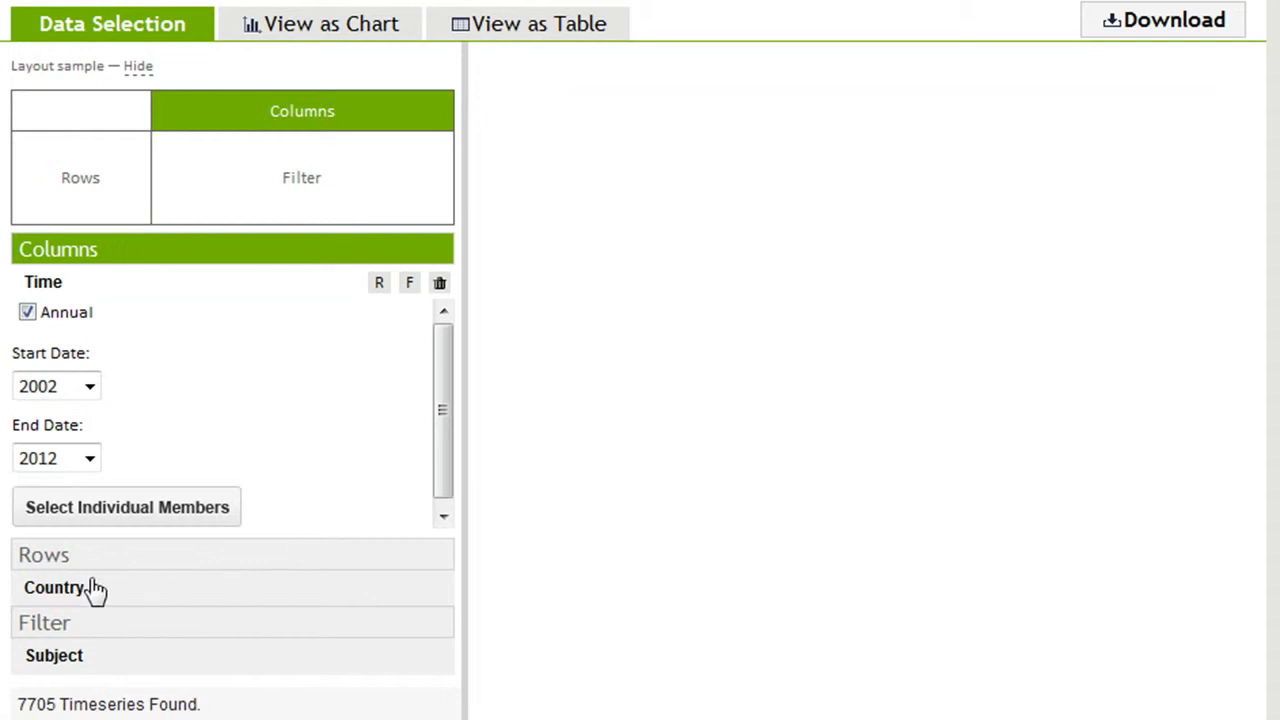
{"action": "left_click", "coordinate": [54, 588]}
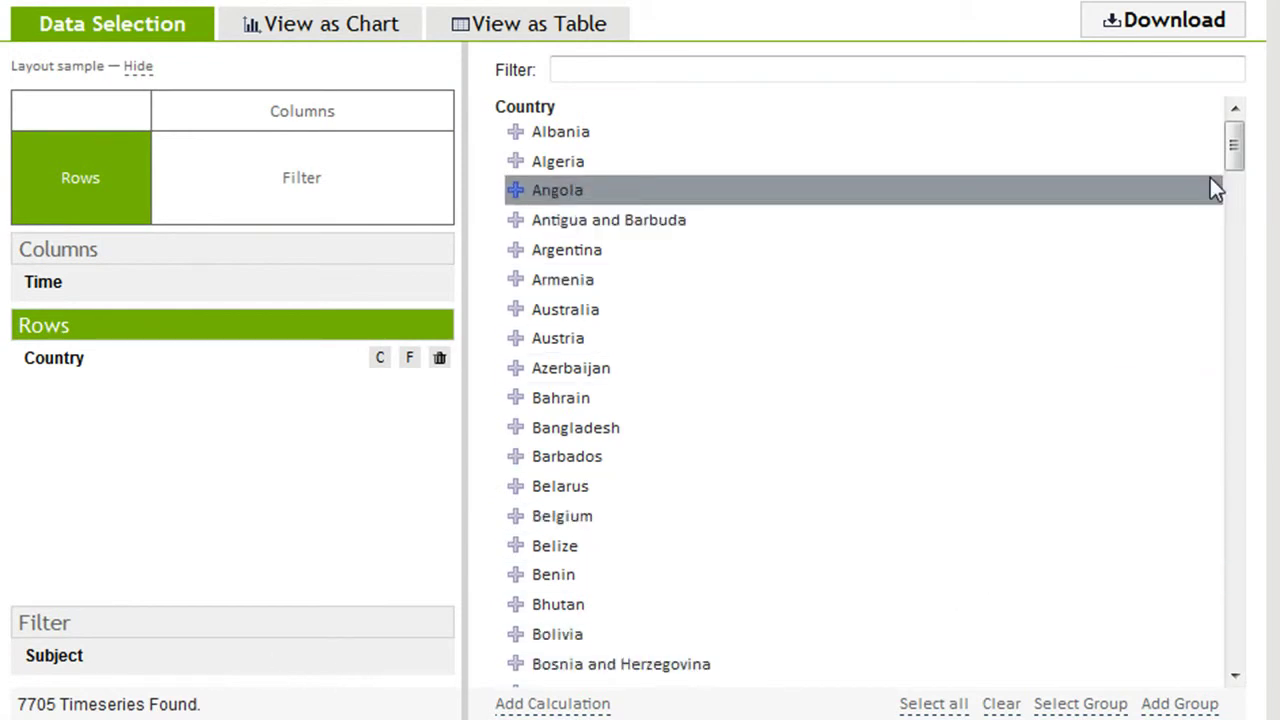
Filter the Country members for "Niger" and add Nigeria to the rows.
{"action": "left_click_drag", "start_coordinate": [1239, 175], "coordinate": [1237, 251]}
{"action": "left_click", "coordinate": [609, 60]}
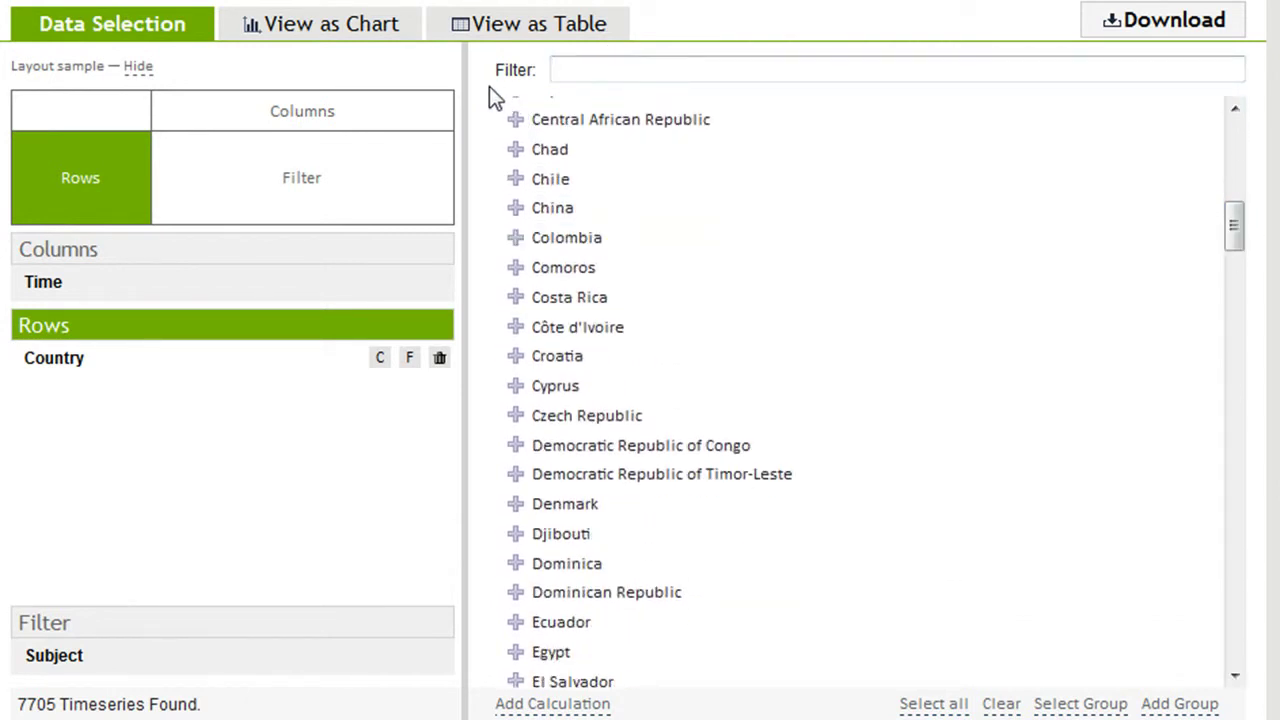
{"action": "type", "text": "Niger"}
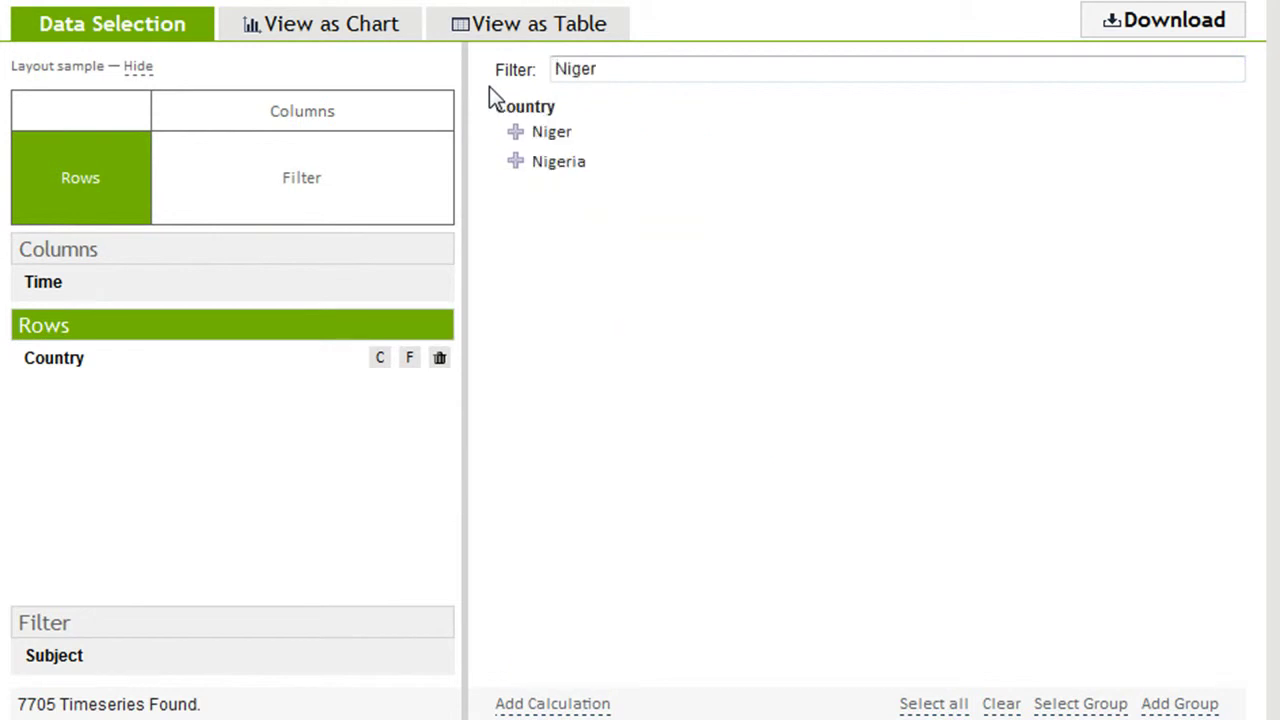
{"action": "left_click", "coordinate": [567, 170]}
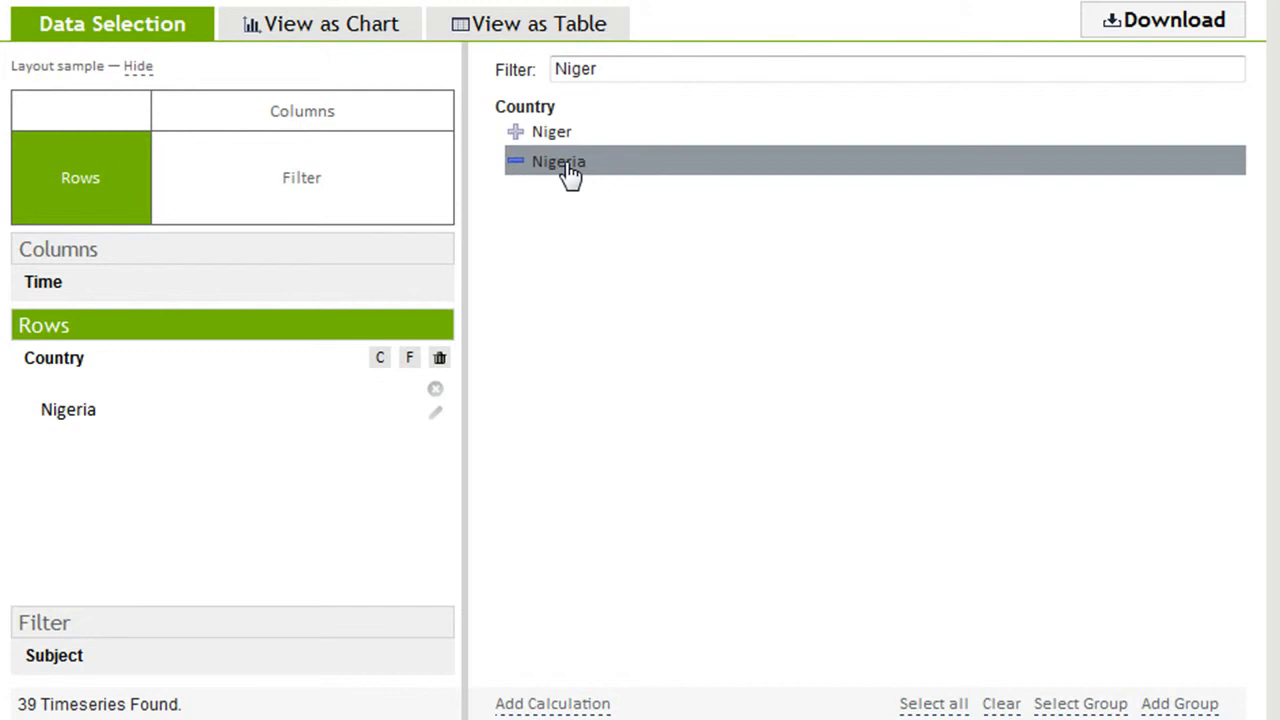
Add Egypt and South Africa to the Country rows, filtering the members for "Egy" and "South".
{"action": "left_click_drag", "start_coordinate": [634, 68], "coordinate": [537, 70]}
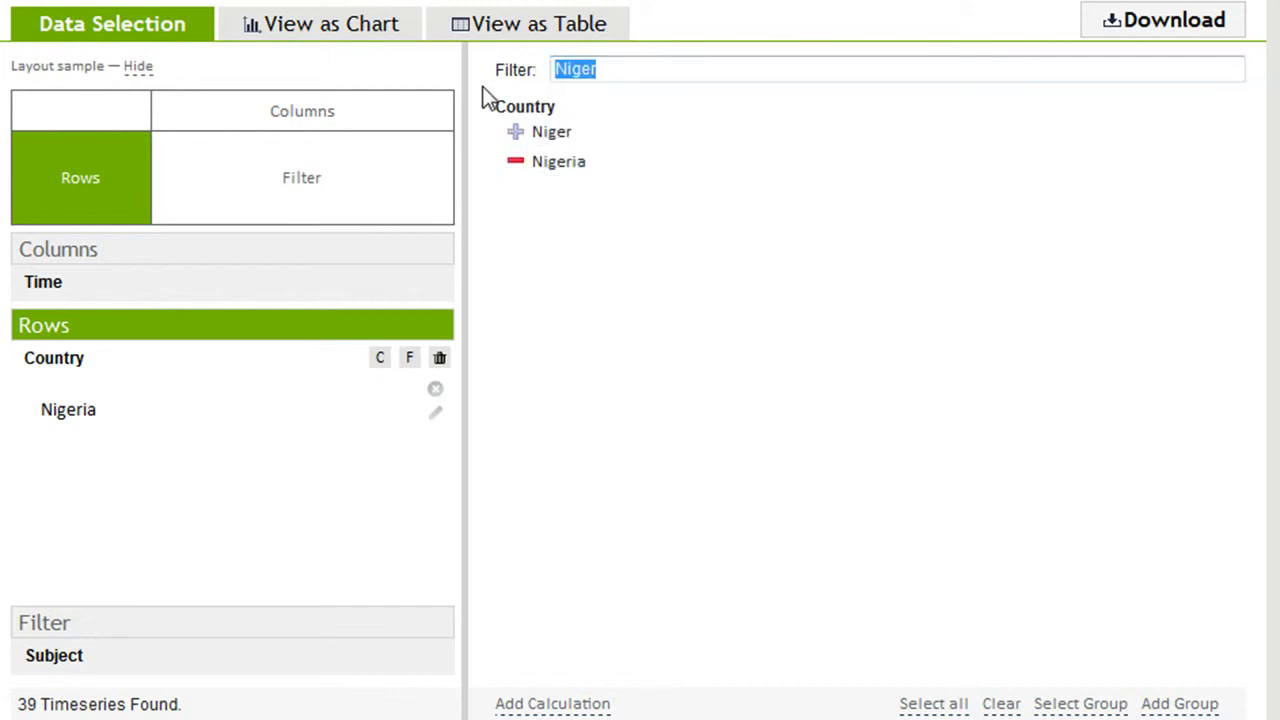
{"action": "type", "text": "Egy"}
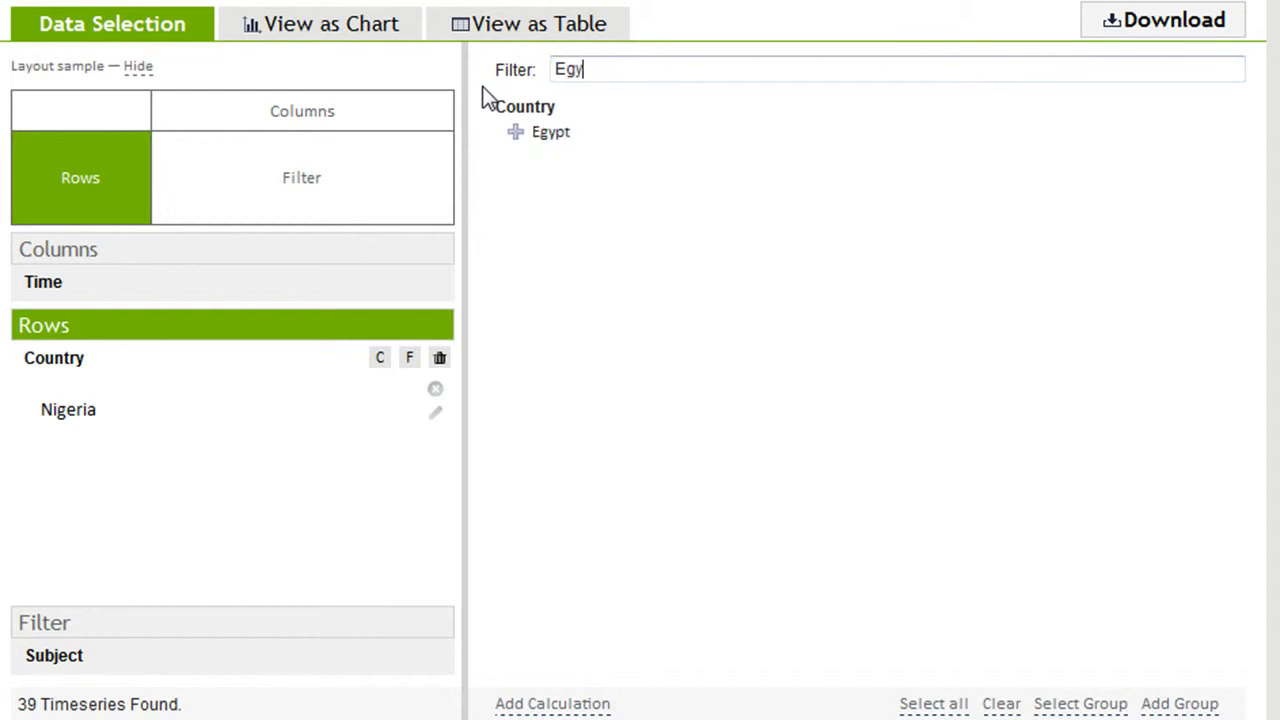
{"action": "left_click", "coordinate": [551, 143]}
{"action": "left_click_drag", "start_coordinate": [609, 69], "coordinate": [534, 71]}
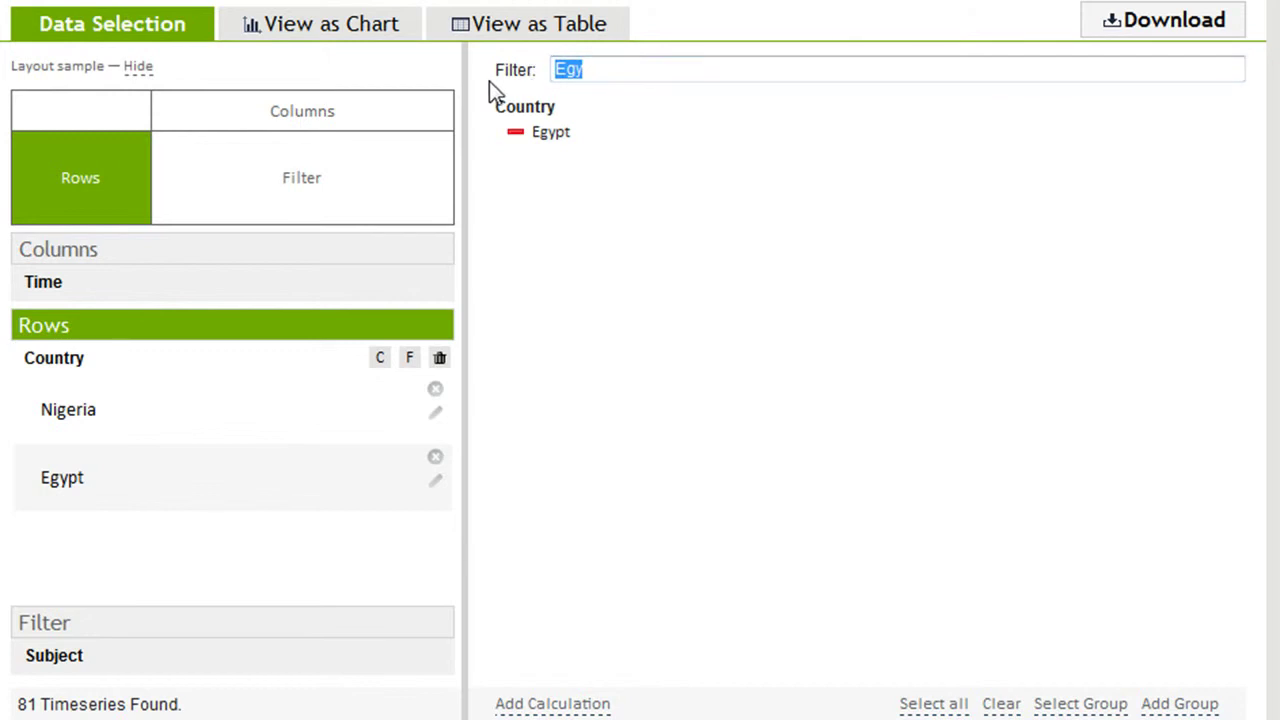
{"action": "type", "text": "South"}
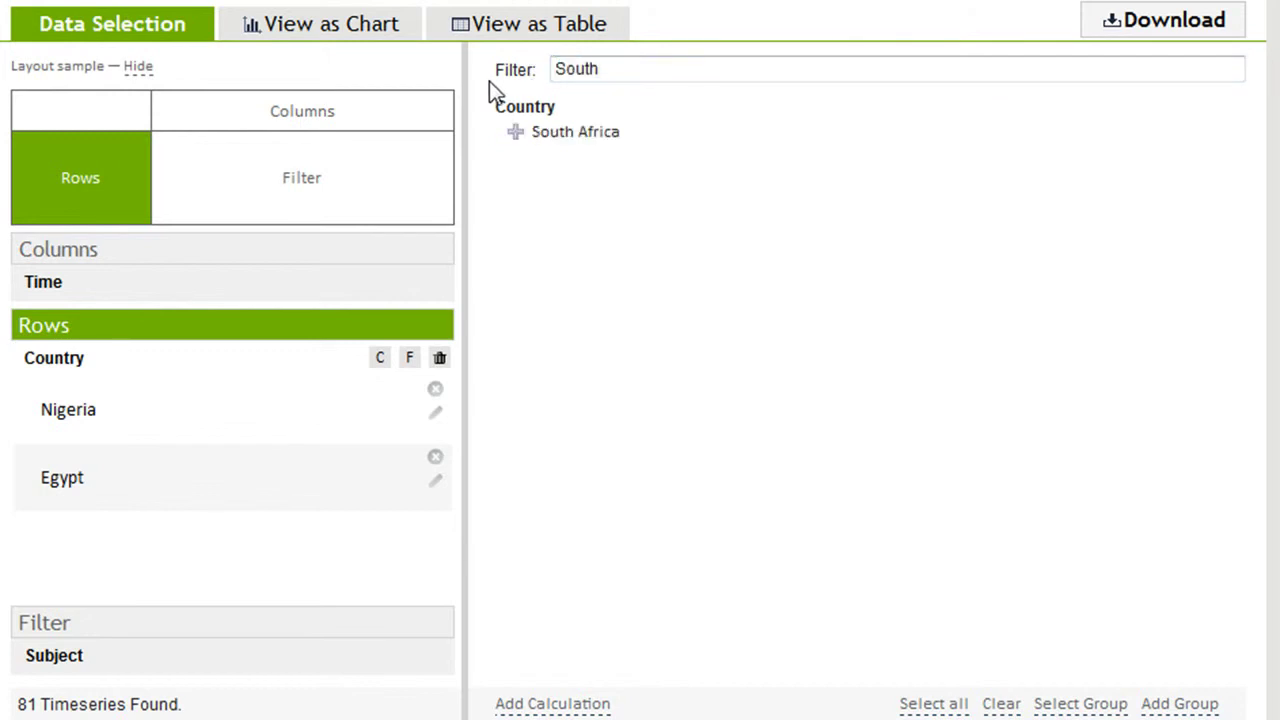
{"action": "left_click", "coordinate": [558, 137]}
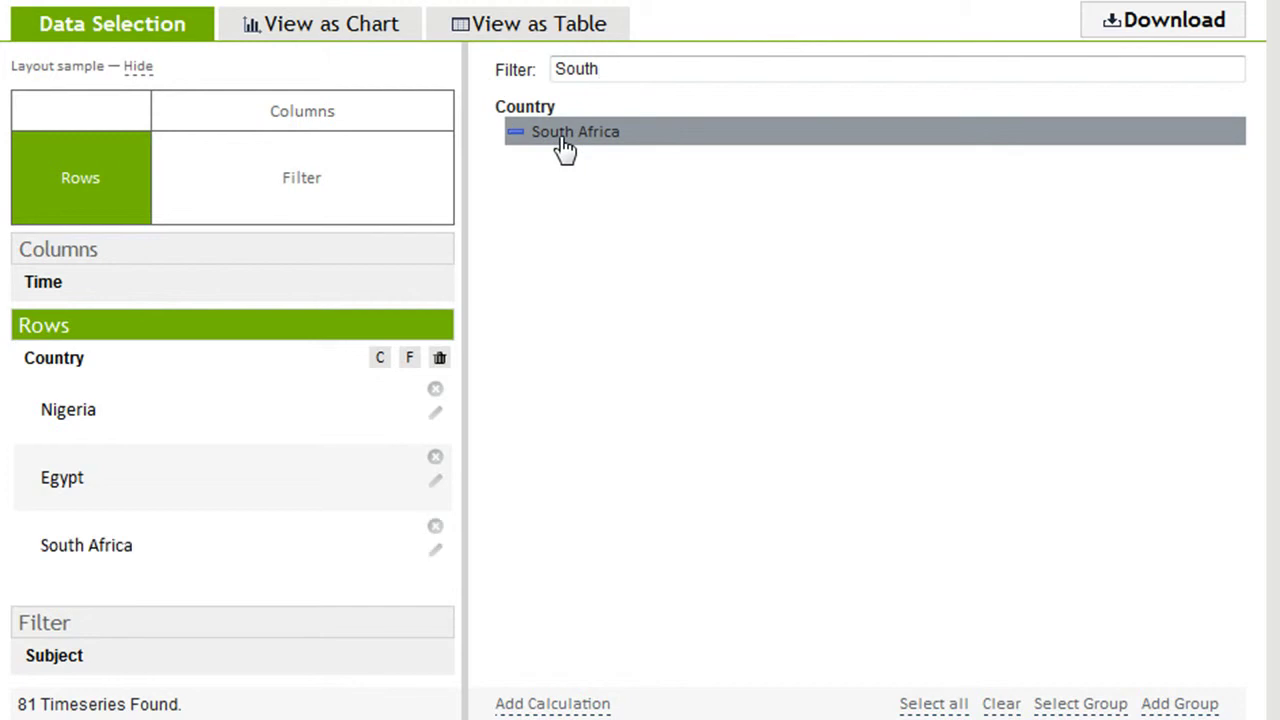
Clear the country filter and add World from the Group members at the end of the list.
{"action": "left_click_drag", "start_coordinate": [634, 66], "coordinate": [548, 68]}
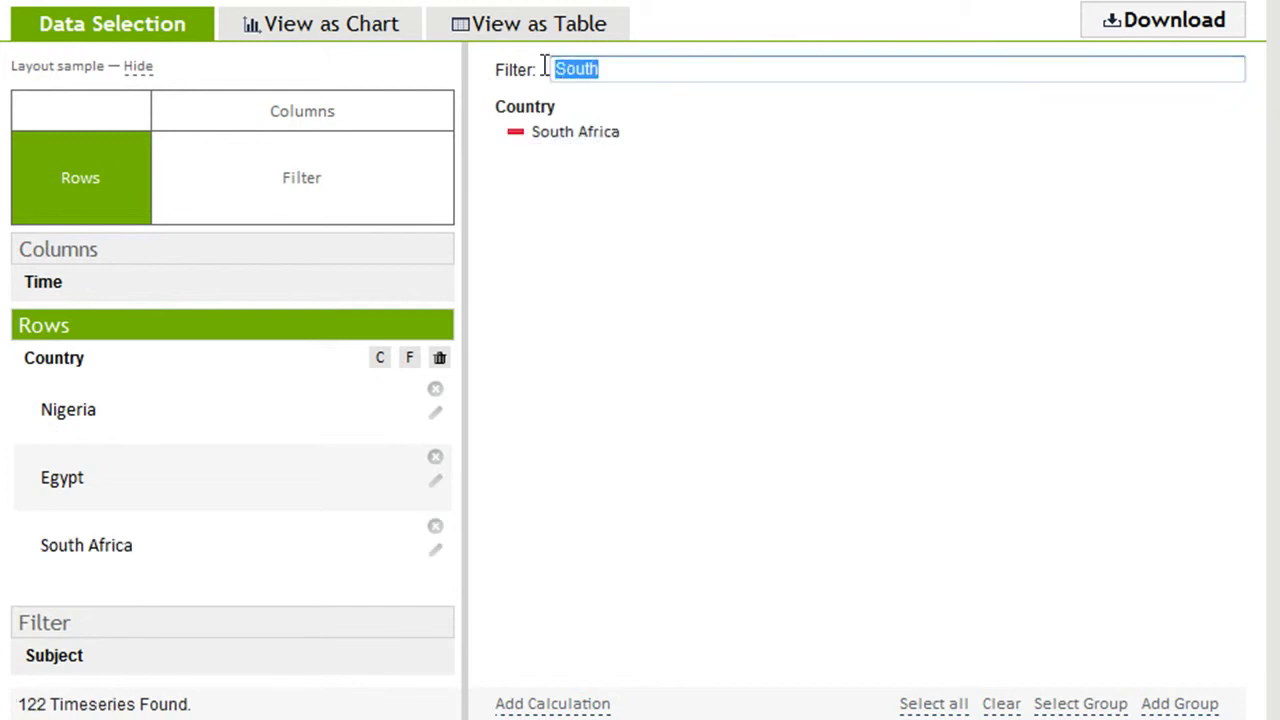
{"action": "key", "text": "BackSpace"}
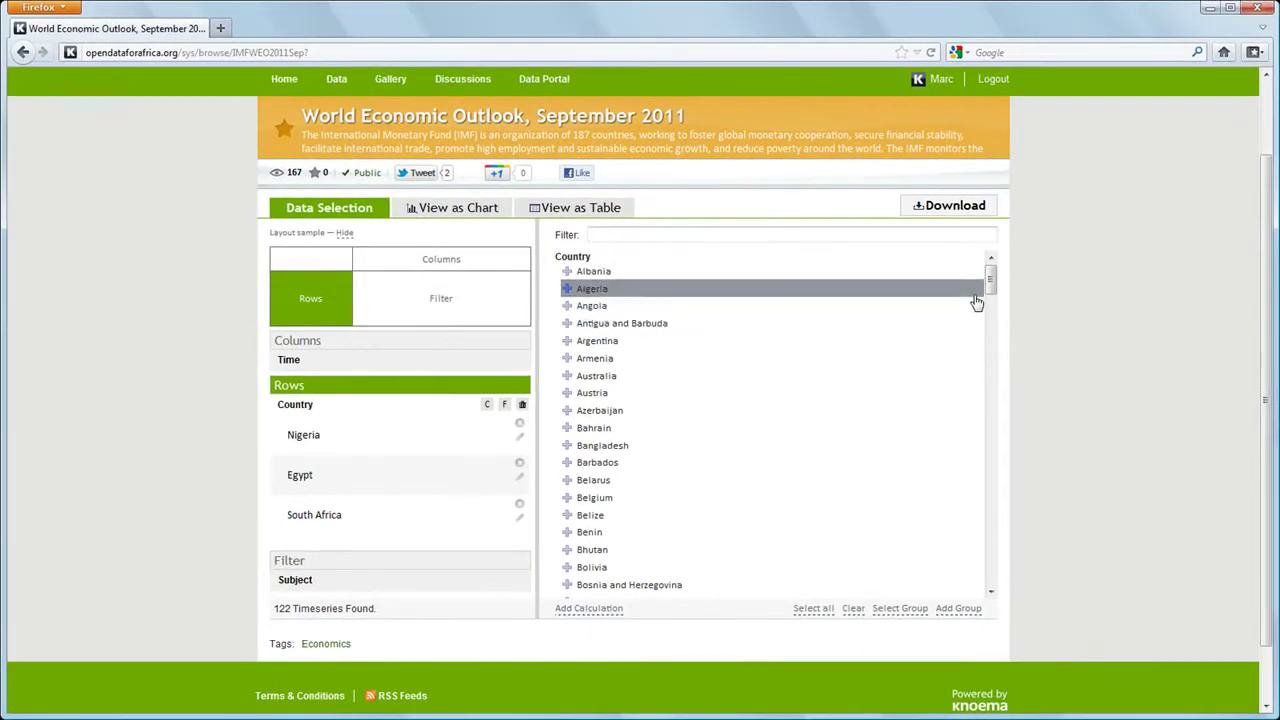
{"action": "left_click_drag", "start_coordinate": [1143, 190], "coordinate": [1144, 282]}
{"action": "left_click_drag", "start_coordinate": [991, 425], "coordinate": [991, 575]}
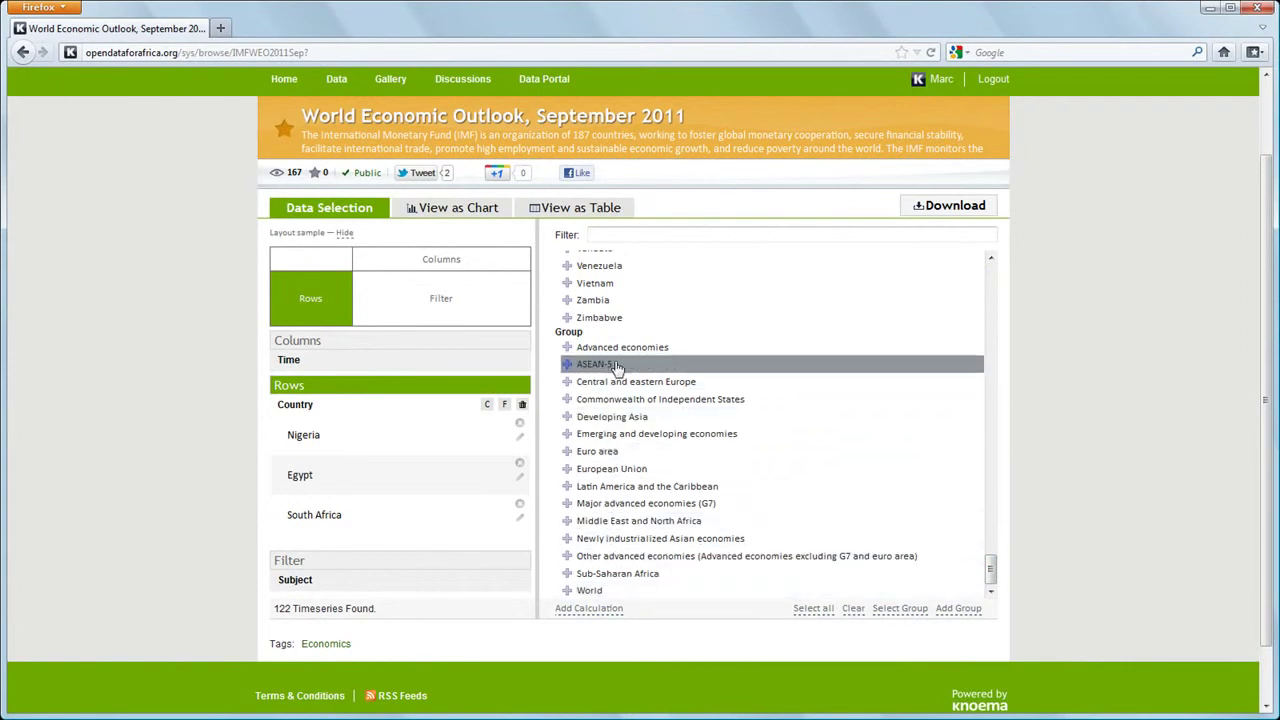
{"action": "left_click", "coordinate": [592, 590]}
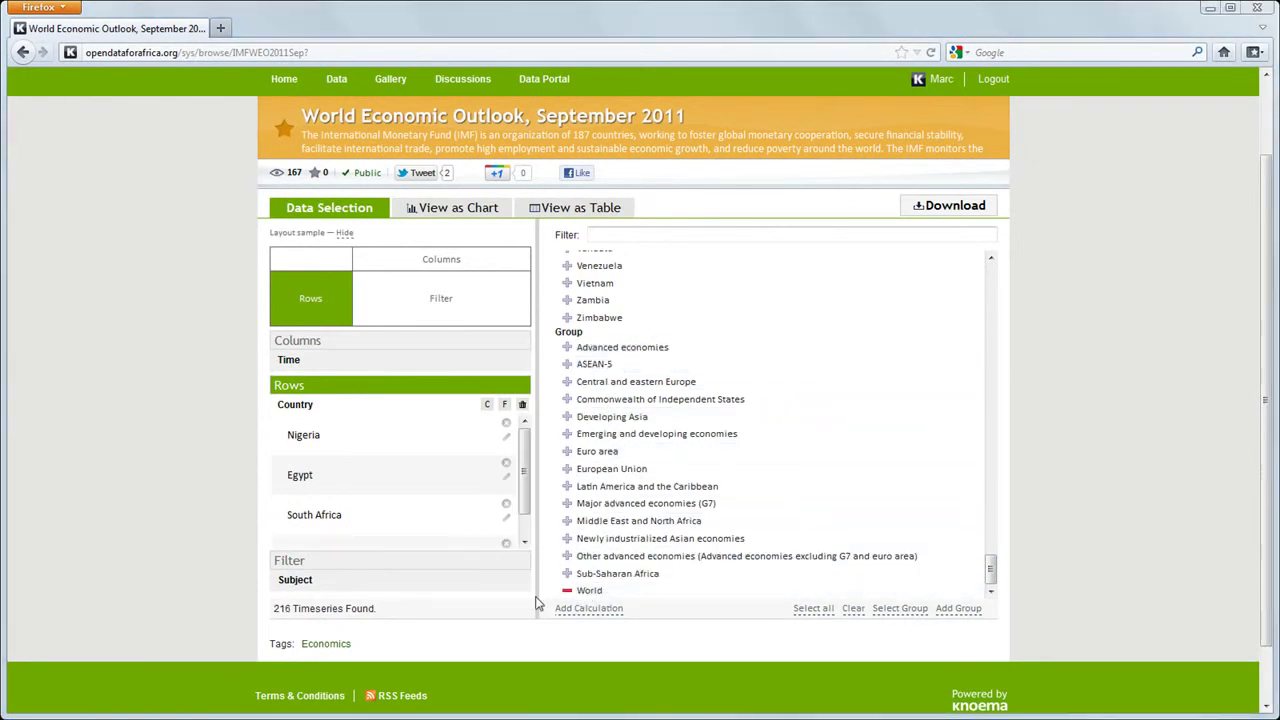
Choose Gross domestic product, constant prices (Percent change) as the Subject and view the data as a chart and as a table.
{"action": "left_click", "coordinate": [305, 583]}
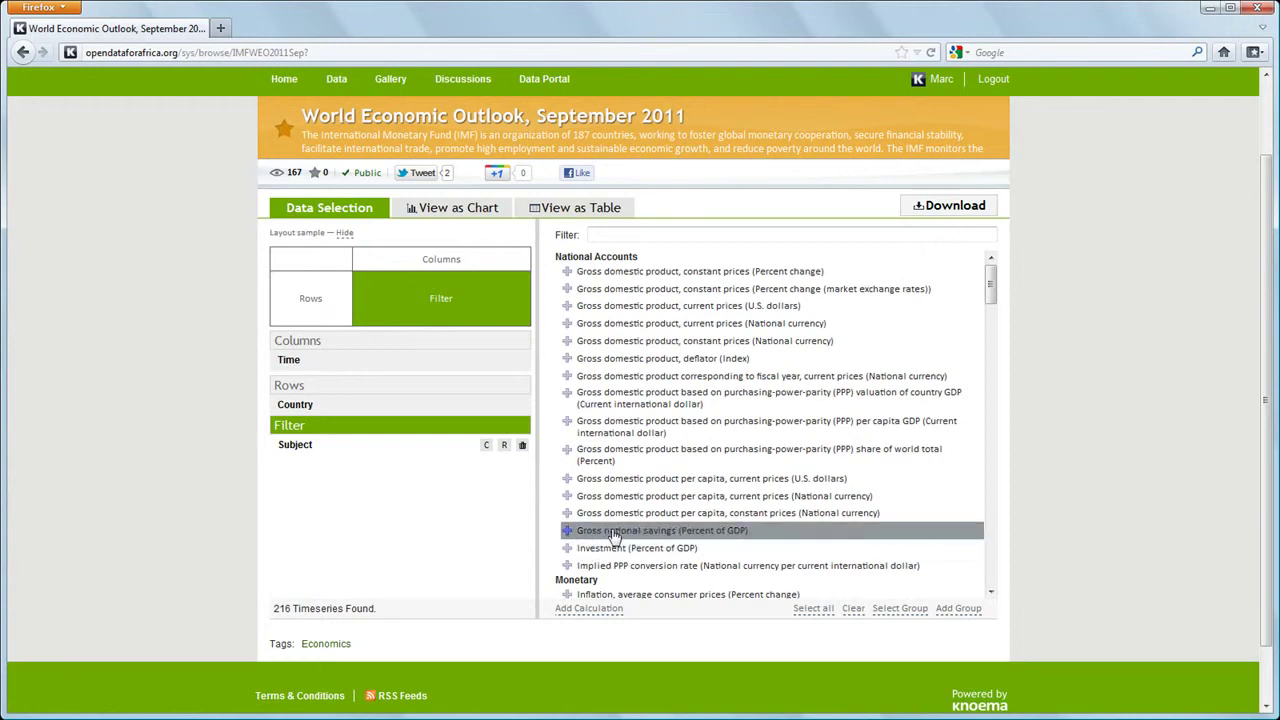
{"action": "left_click", "coordinate": [697, 272]}
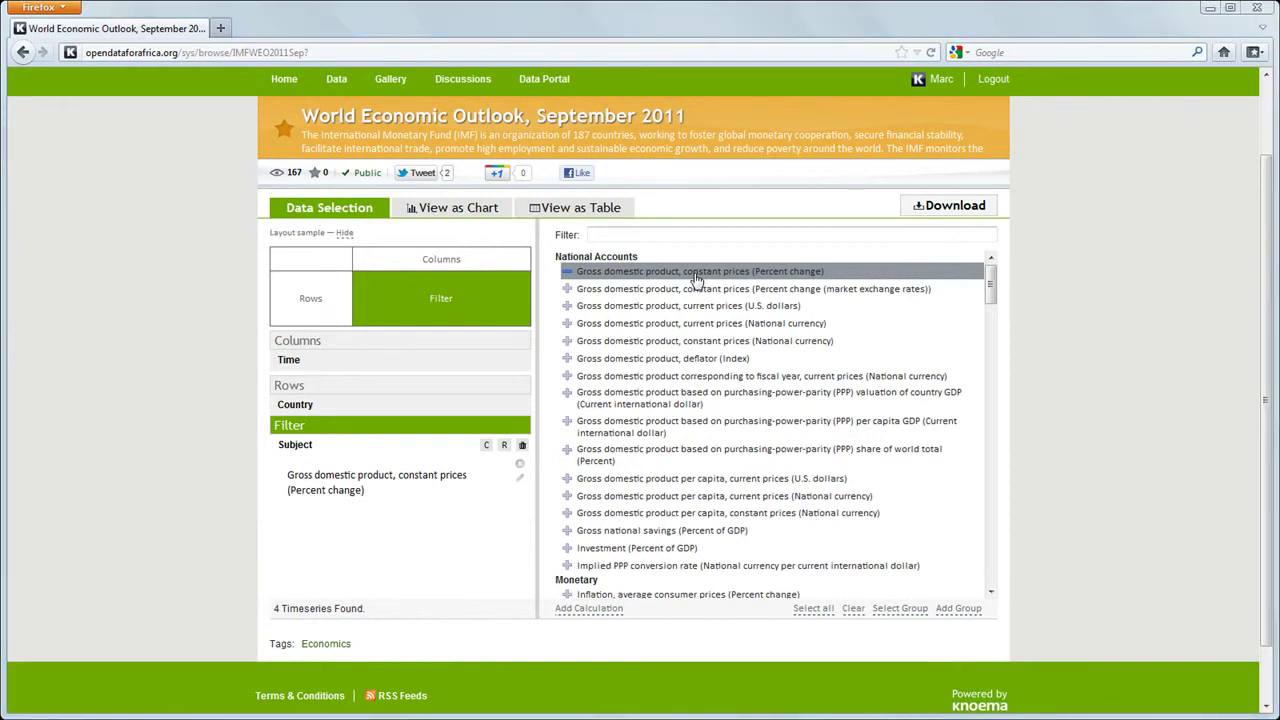
{"action": "left_click", "coordinate": [476, 214]}
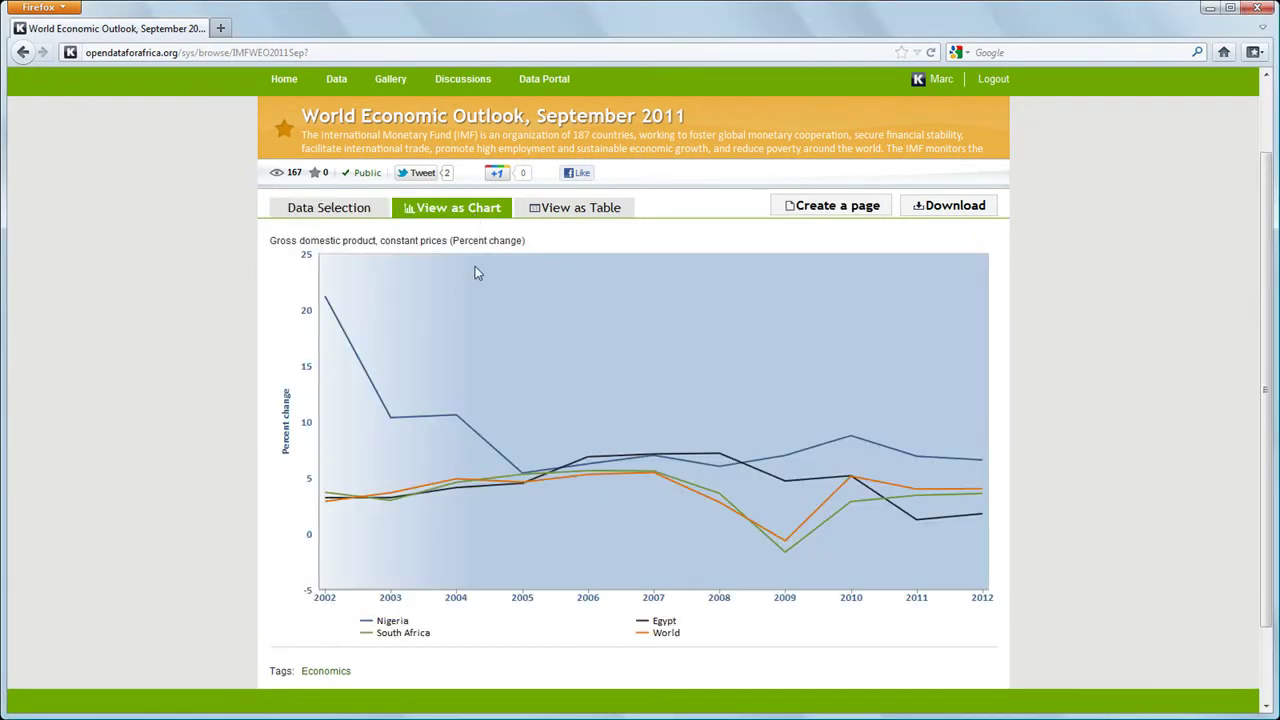
{"action": "mouse_move", "coordinate": [352, 351]}
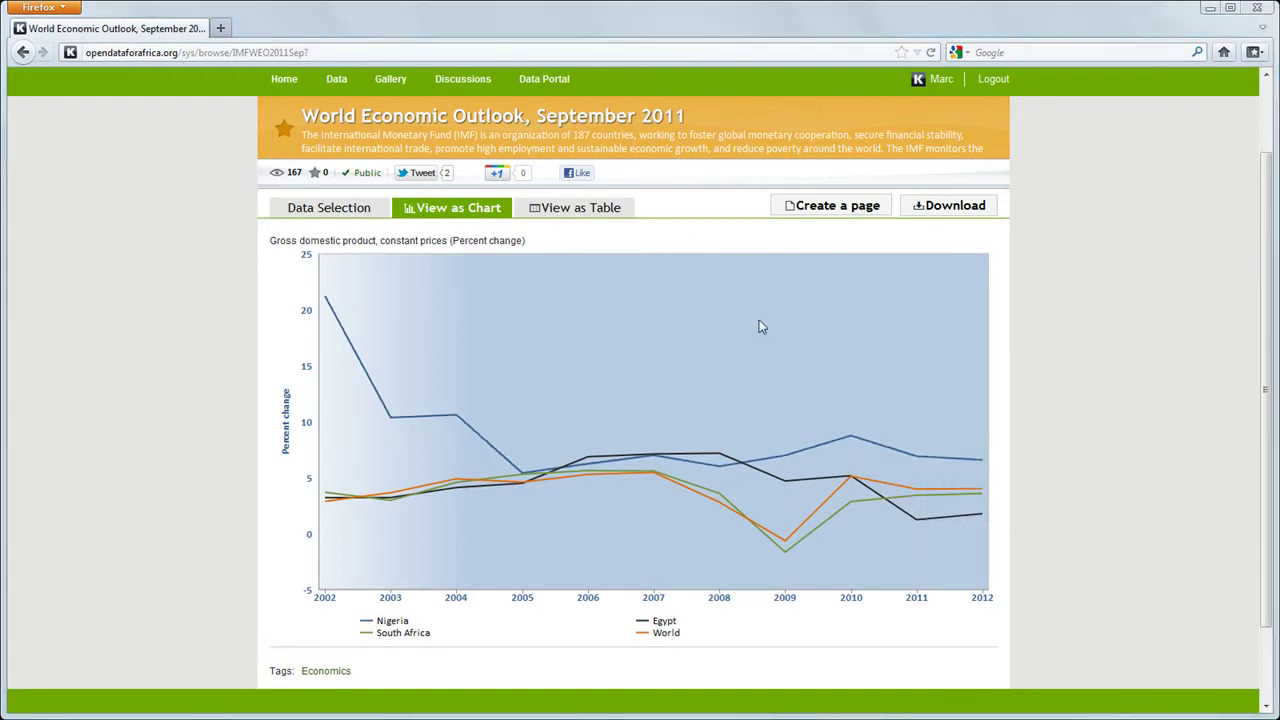
{"action": "left_click", "coordinate": [626, 215]}
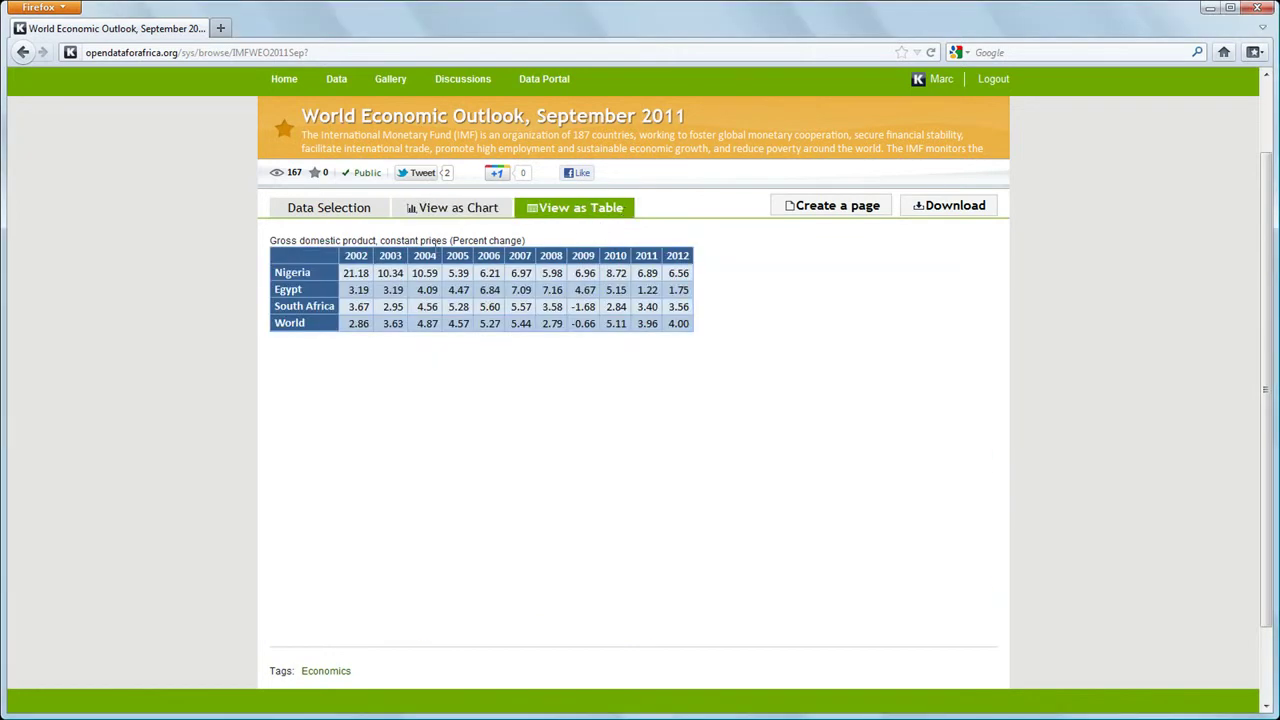
Replace the selected GDP Subject with Unemployment rate (Percent of total labor force) from the People group.
{"action": "left_click", "coordinate": [377, 222]}
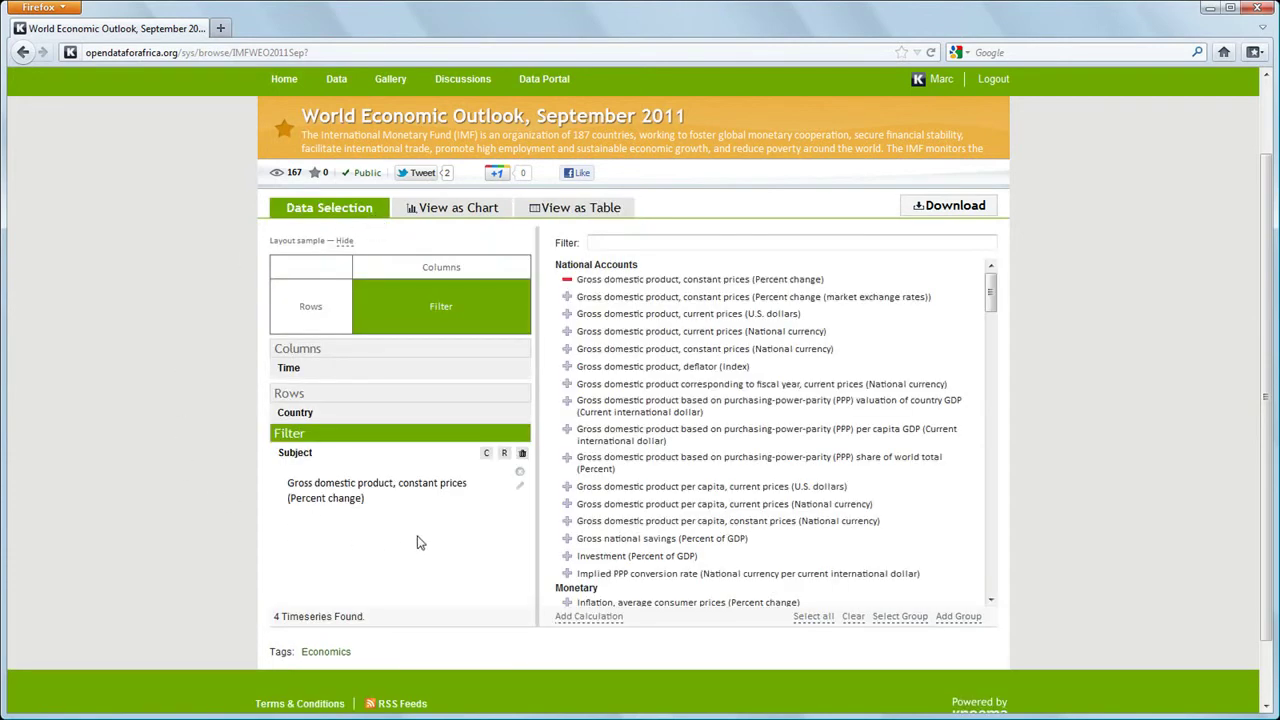
{"action": "left_click", "coordinate": [519, 474]}
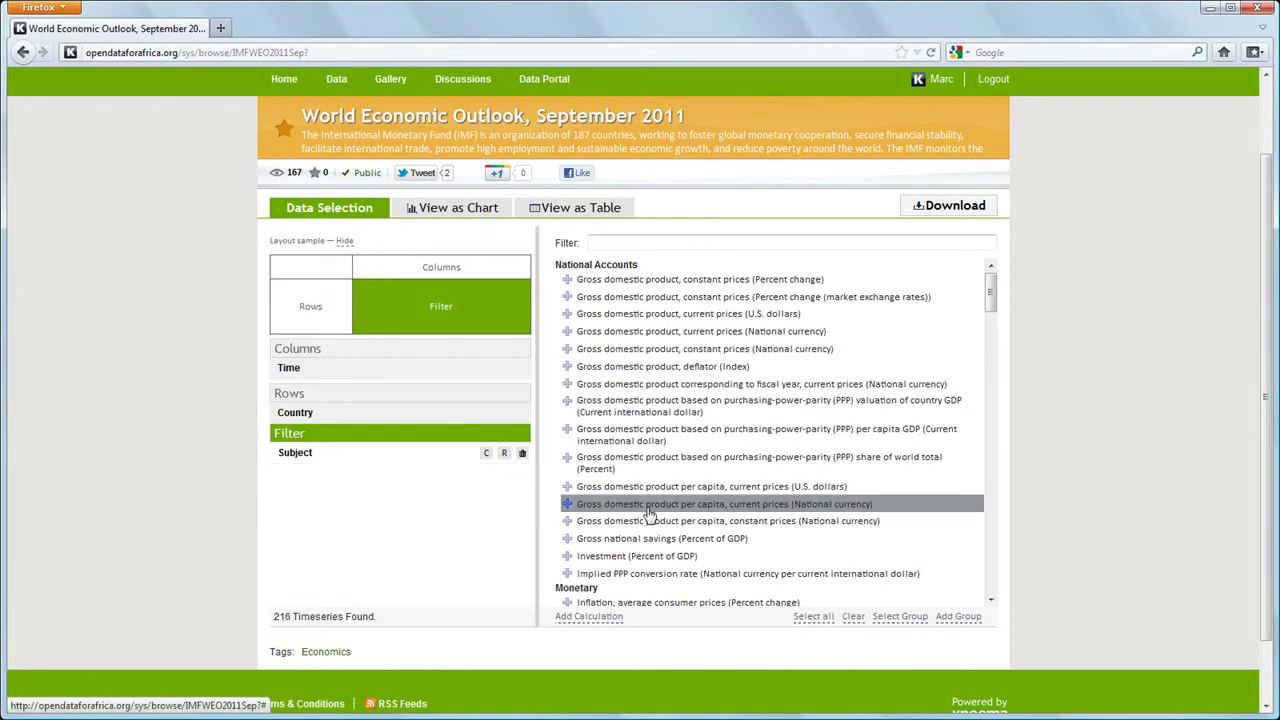
{"action": "left_click_drag", "start_coordinate": [993, 307], "coordinate": [990, 356]}
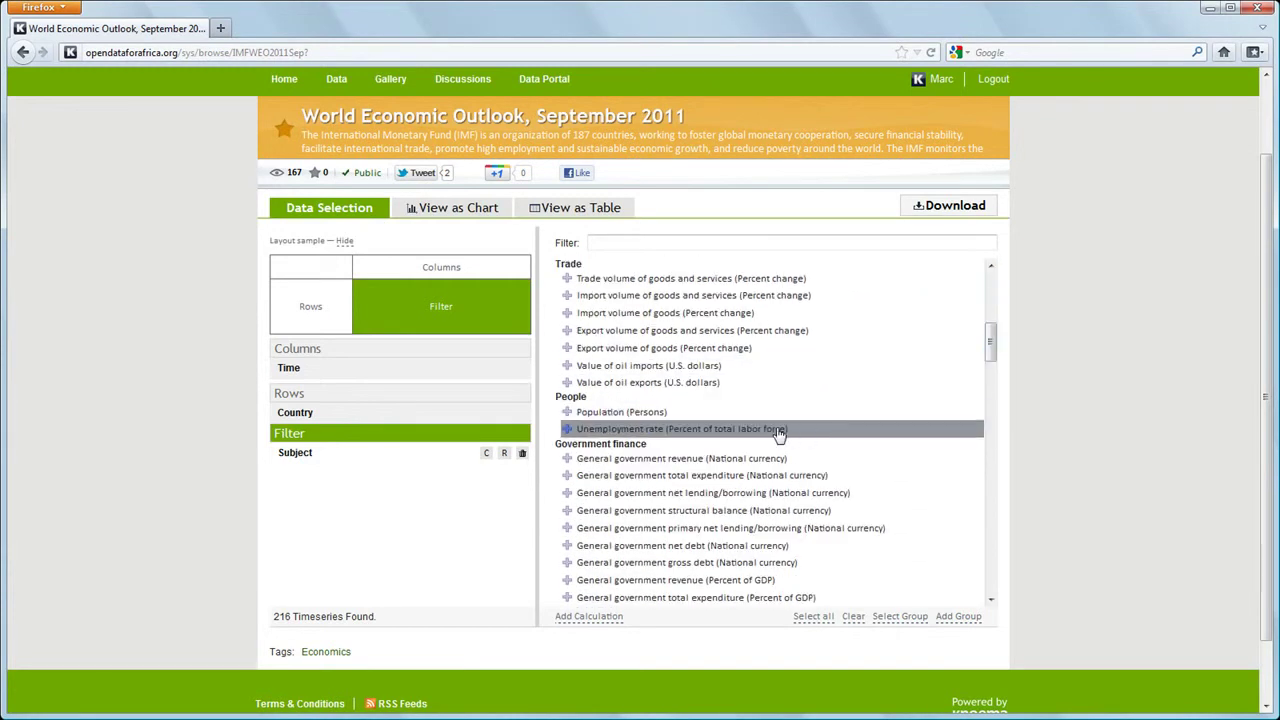
{"action": "left_click", "coordinate": [714, 437]}
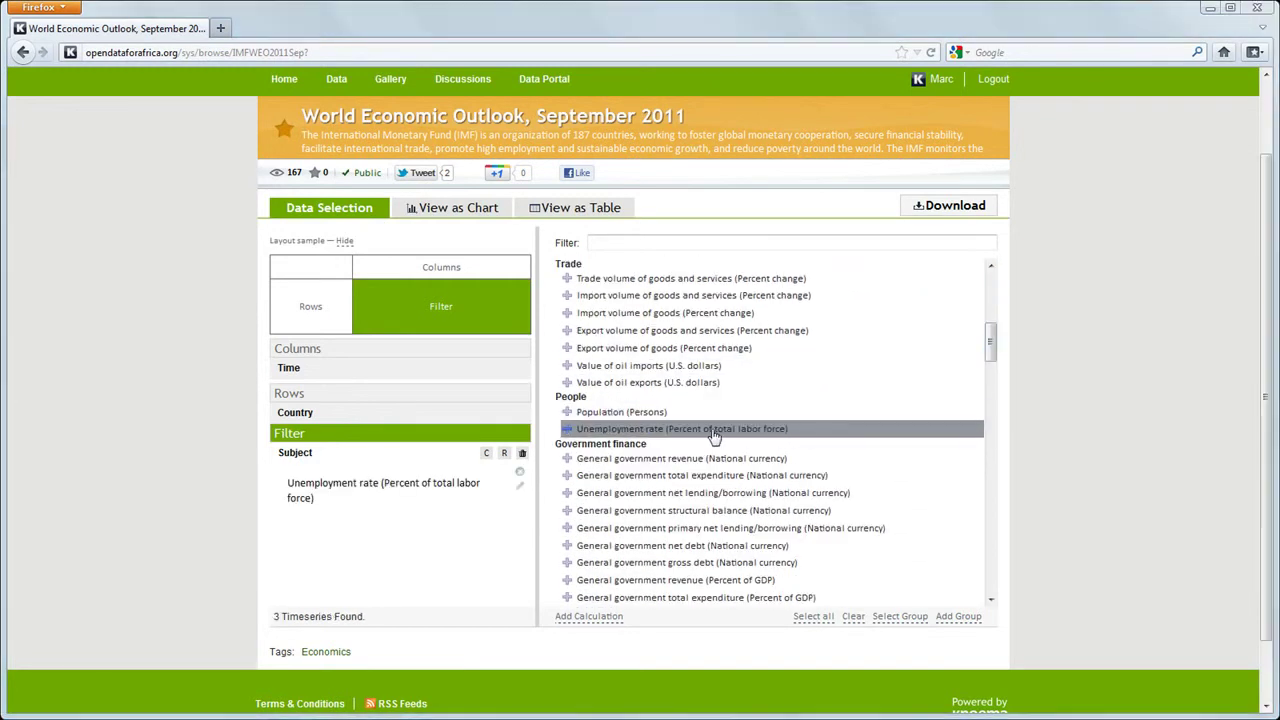
Open the Time dimension's date range and view the unemployment rate as a chart.
{"action": "left_click", "coordinate": [289, 369]}
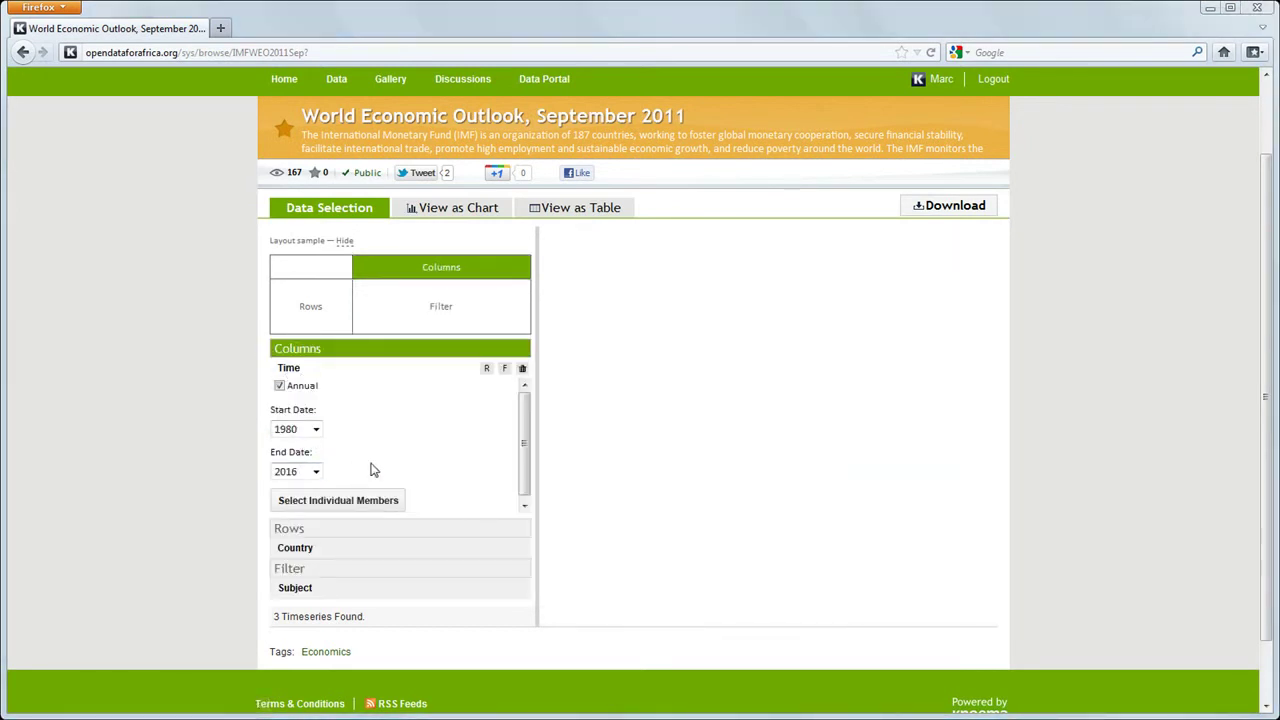
{"action": "left_click", "coordinate": [458, 219]}
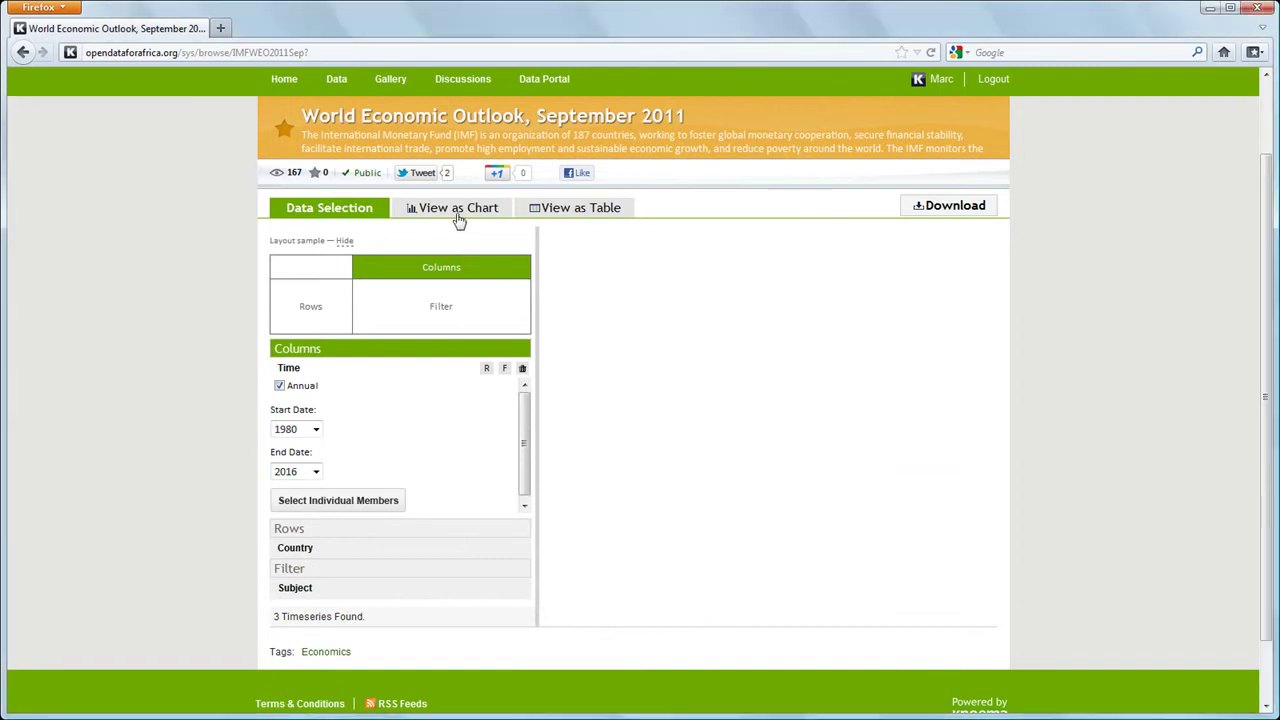
{"action": "left_click", "coordinate": [458, 219]}
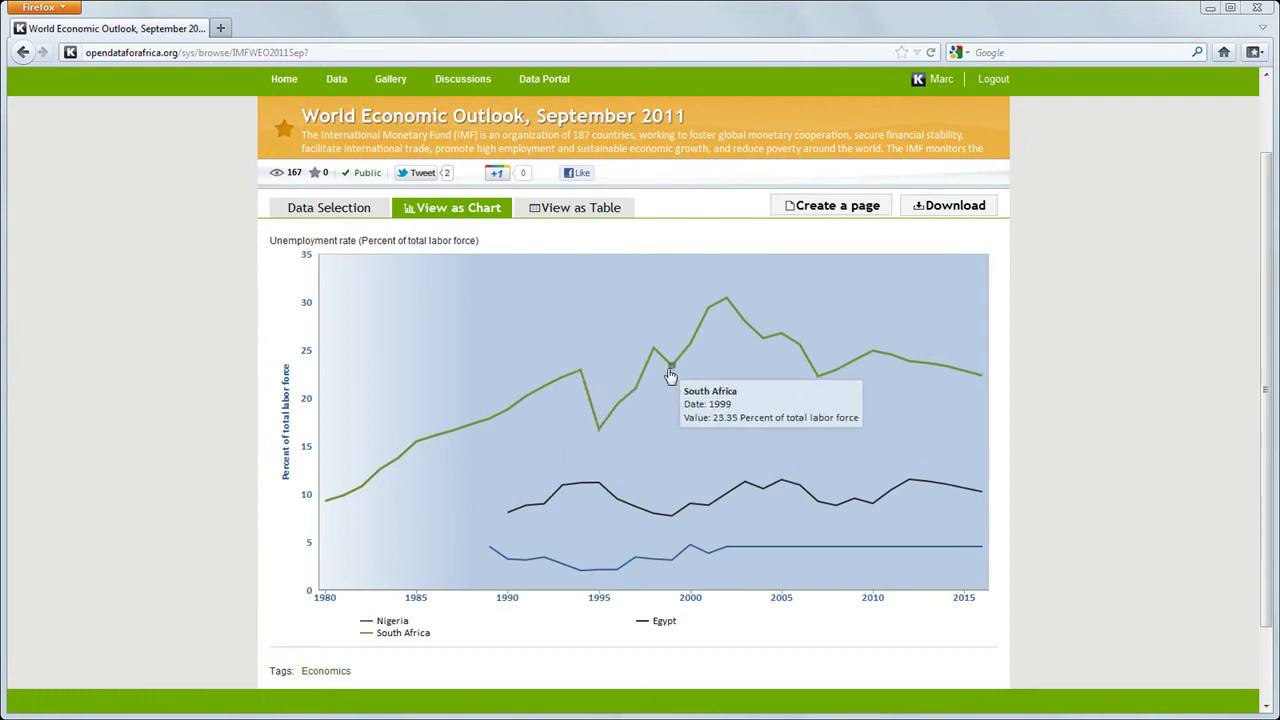
Switch the Time dimension to individual members, filter them for 2010 and select that year.
{"action": "left_click", "coordinate": [358, 212]}
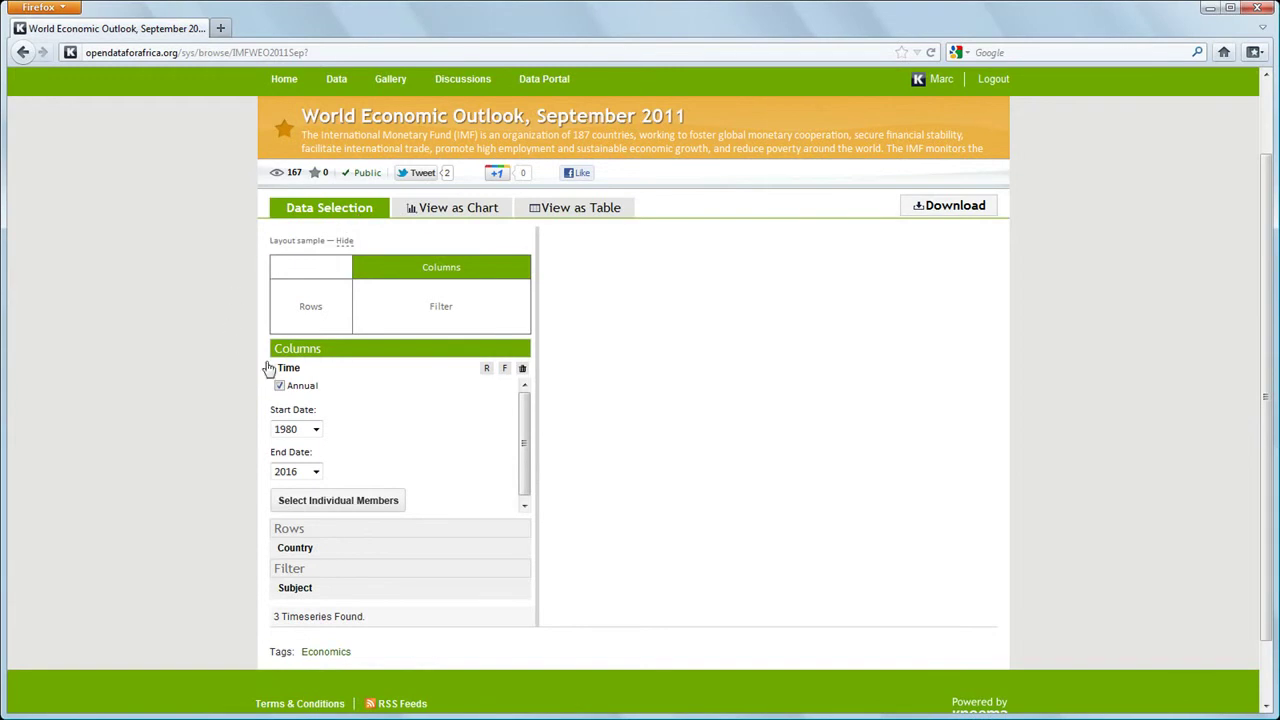
{"action": "left_click", "coordinate": [386, 508]}
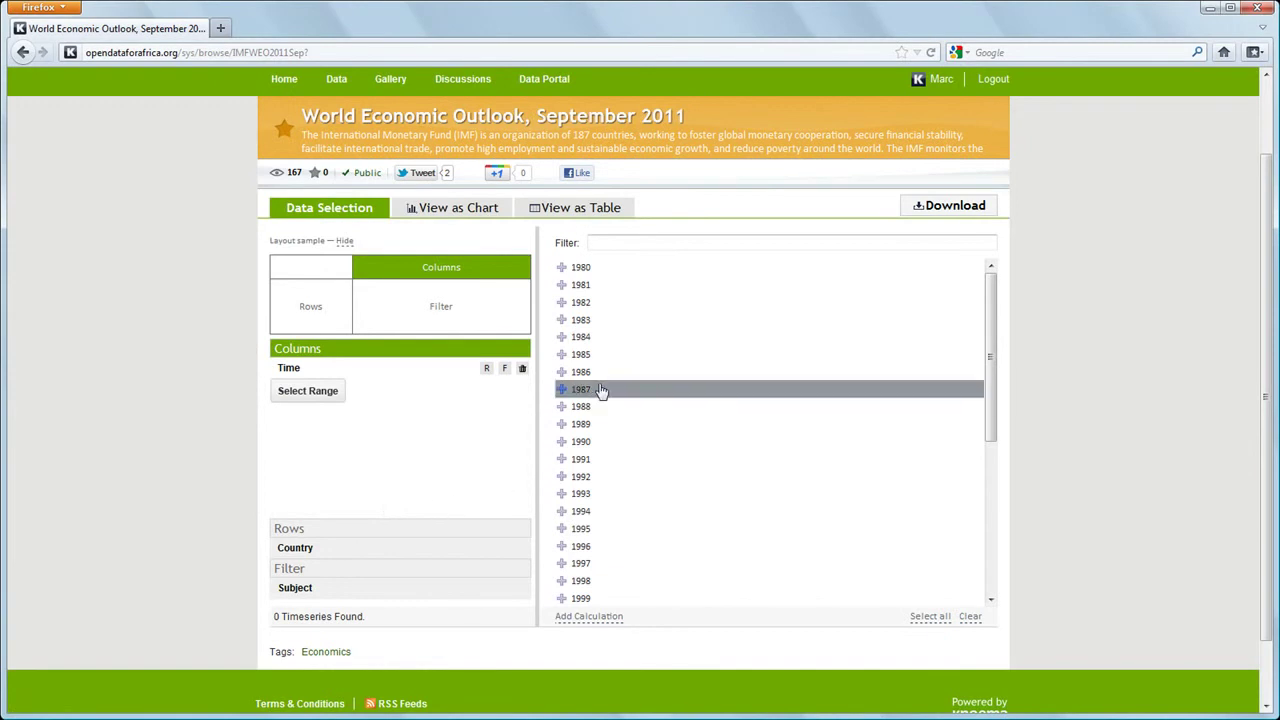
{"action": "left_click", "coordinate": [608, 243]}
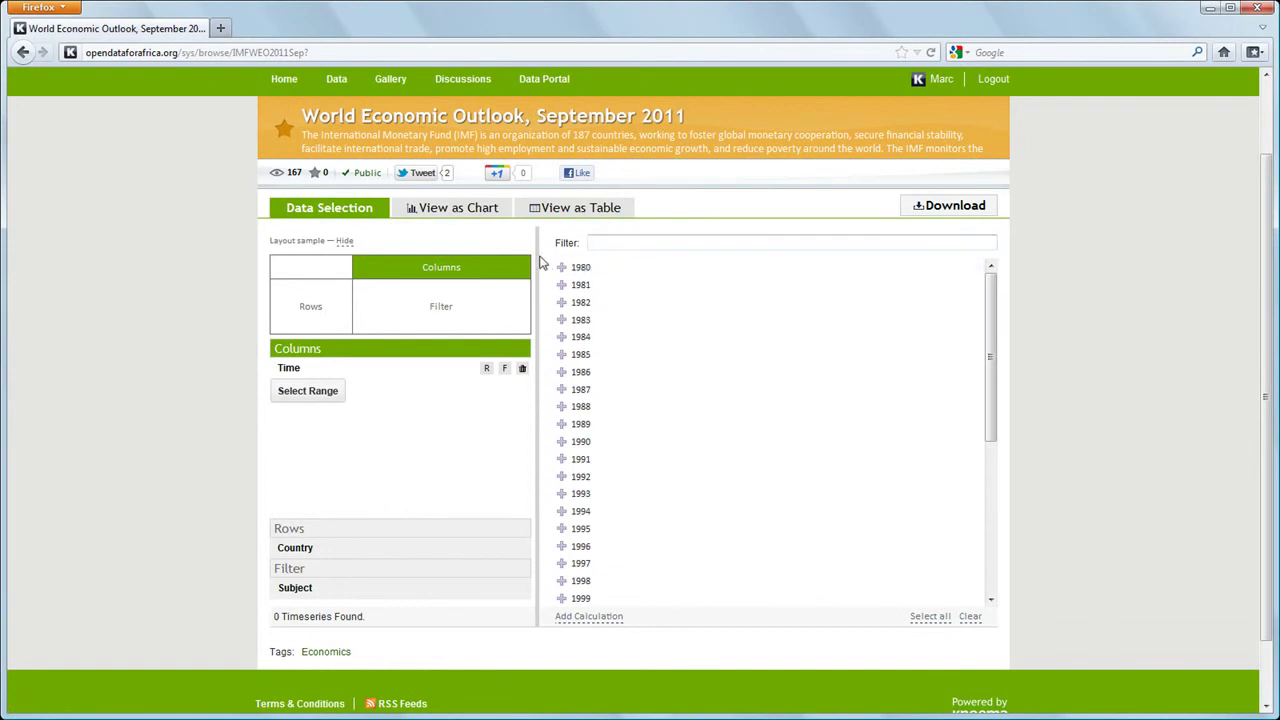
{"action": "type", "text": "2010"}
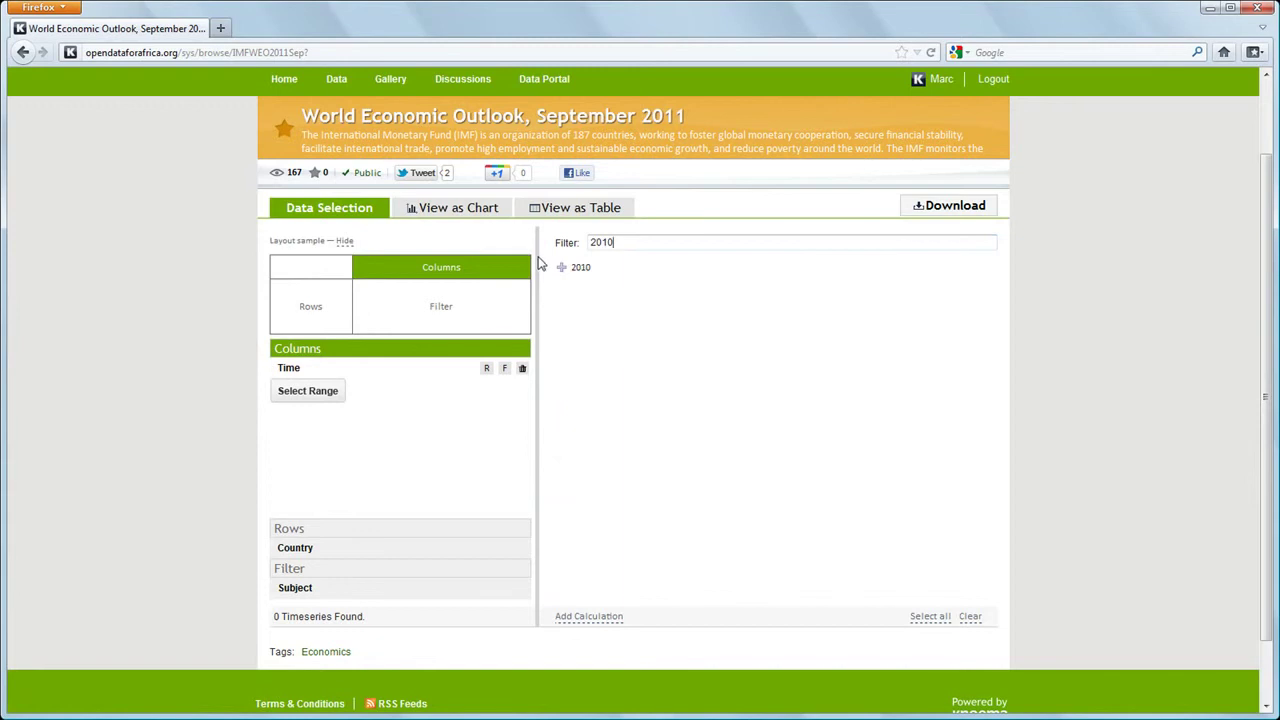
{"action": "left_click", "coordinate": [583, 276]}
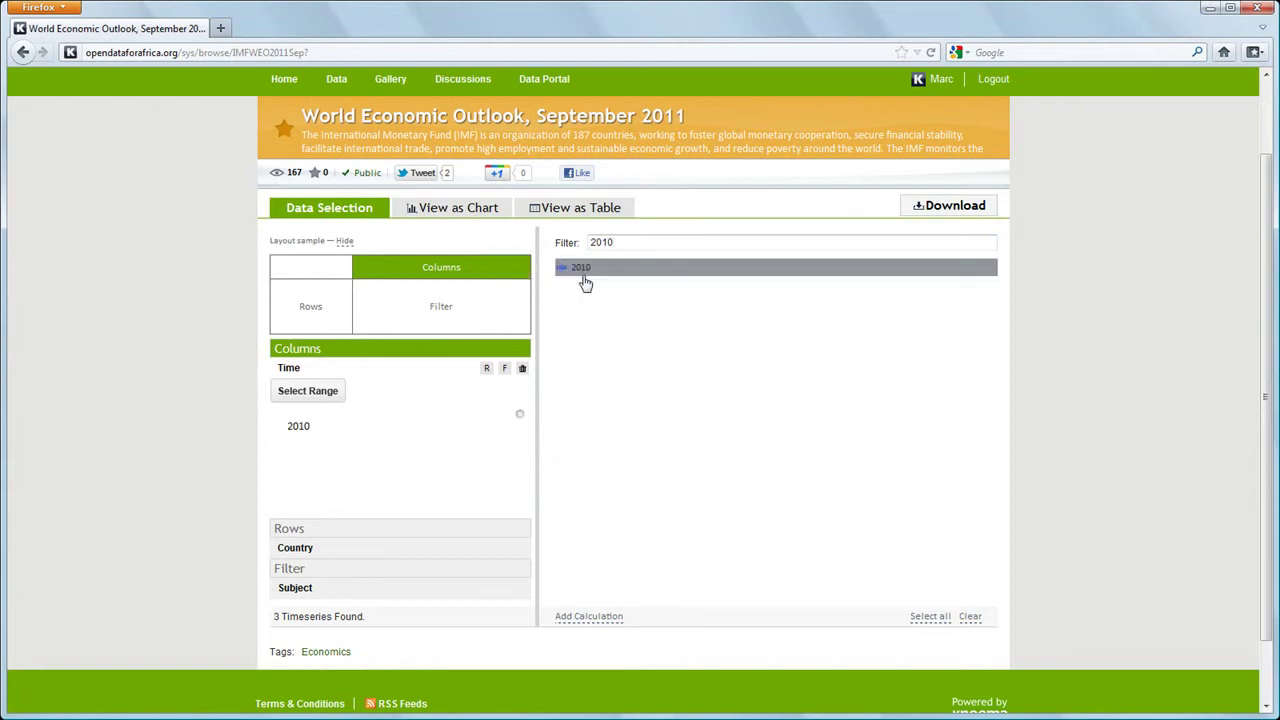
View the 2010 unemployment rate chart and read the values for Egypt and South Africa.
{"action": "left_click", "coordinate": [483, 215]}
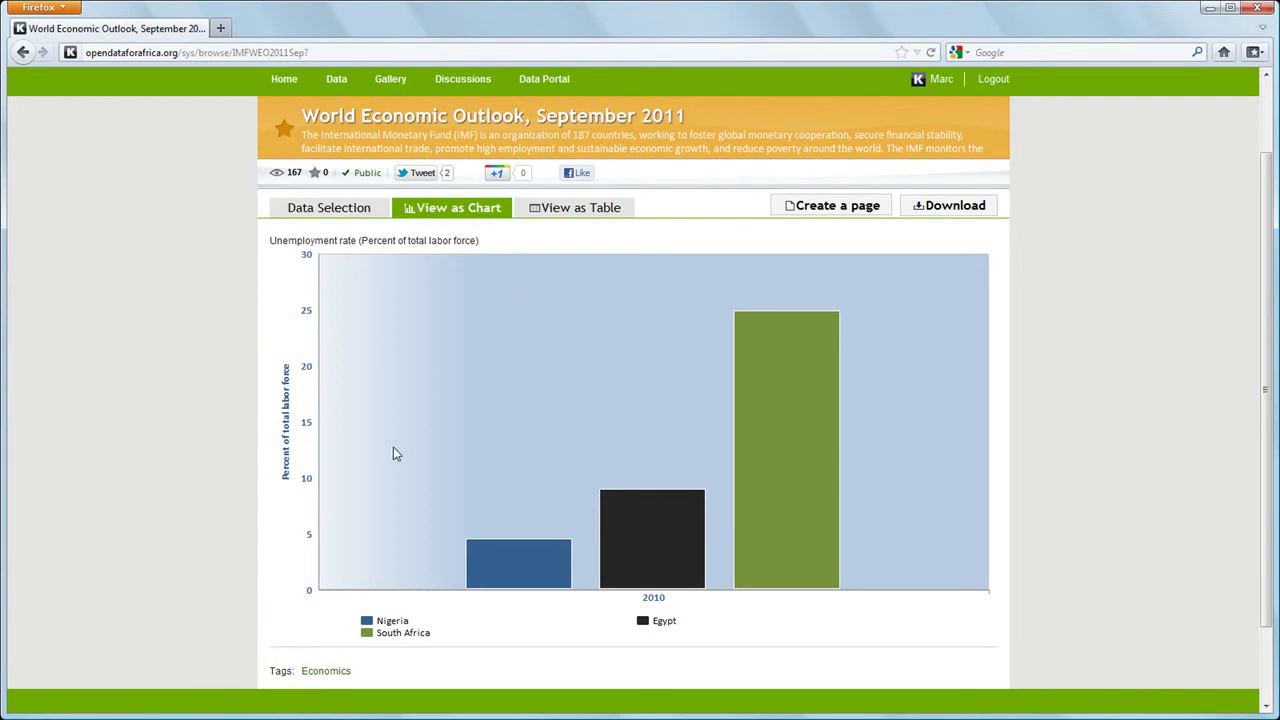
{"action": "mouse_move", "coordinate": [629, 530]}
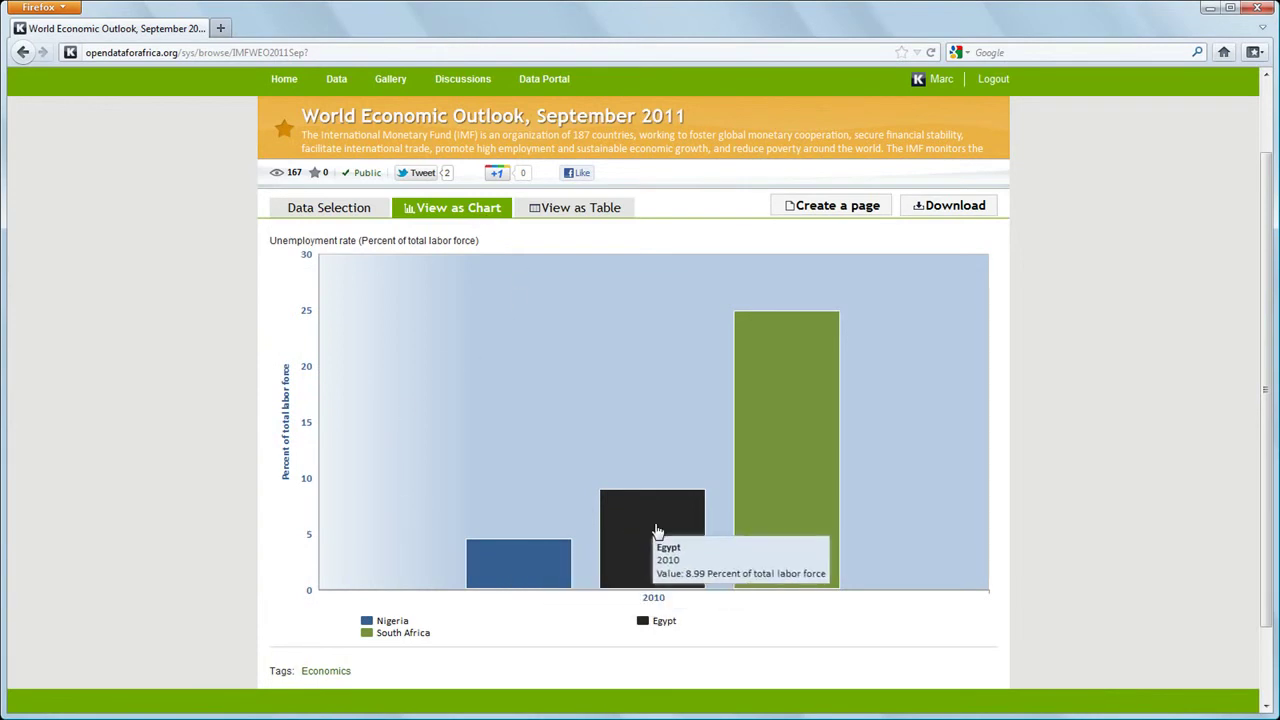
{"action": "mouse_move", "coordinate": [779, 488]}
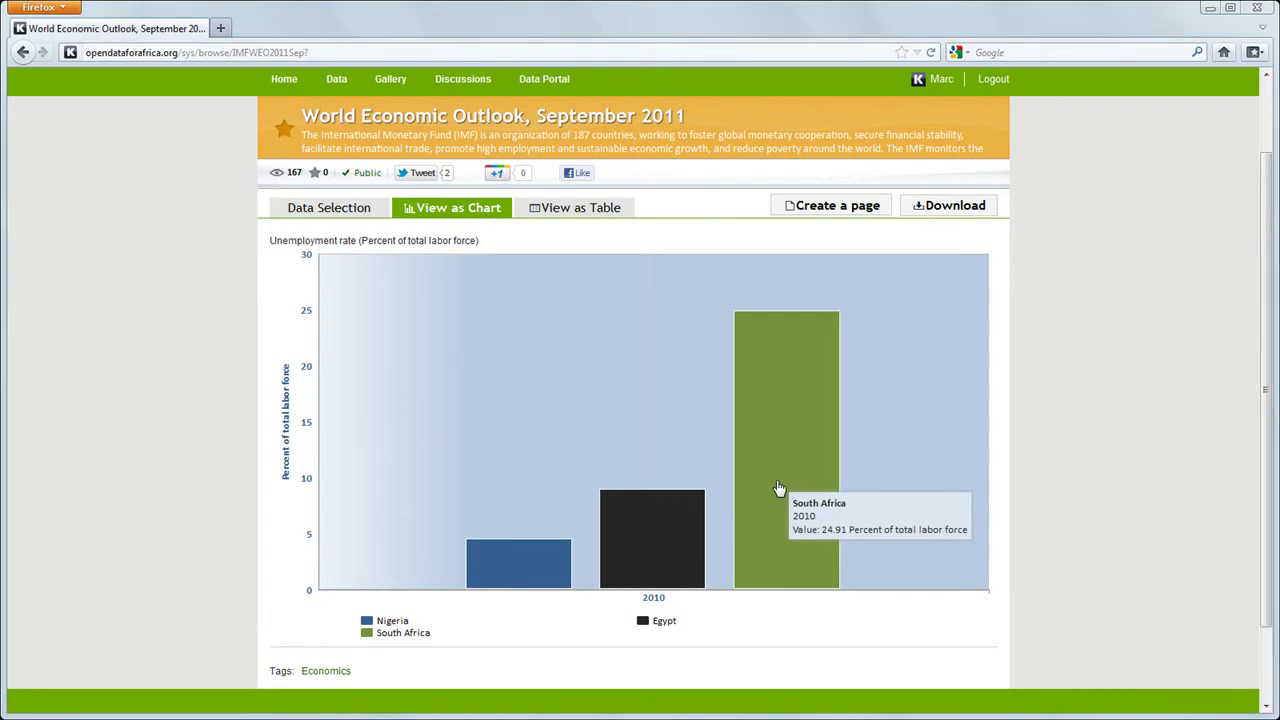
Return to the data selection, move Time to Rows and Country to Columns, and view the 2010 unemployment data as a table.
{"action": "left_click", "coordinate": [368, 219]}
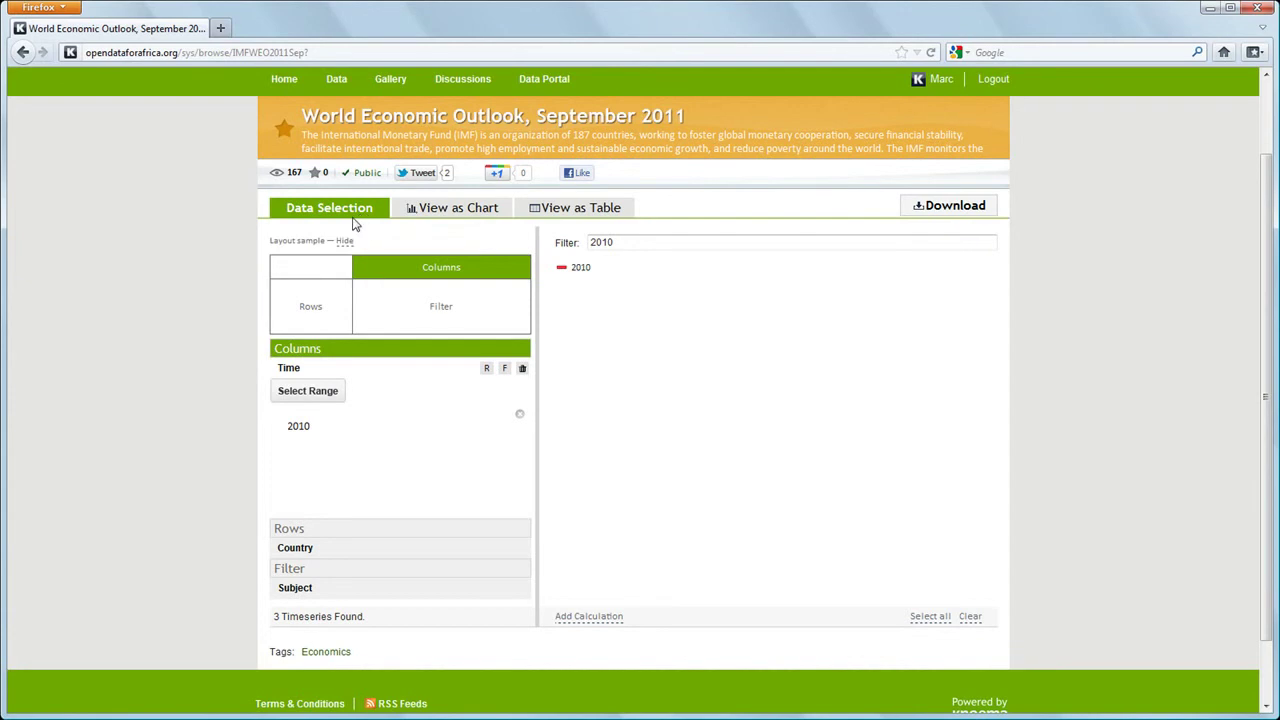
{"action": "left_click", "coordinate": [487, 369]}
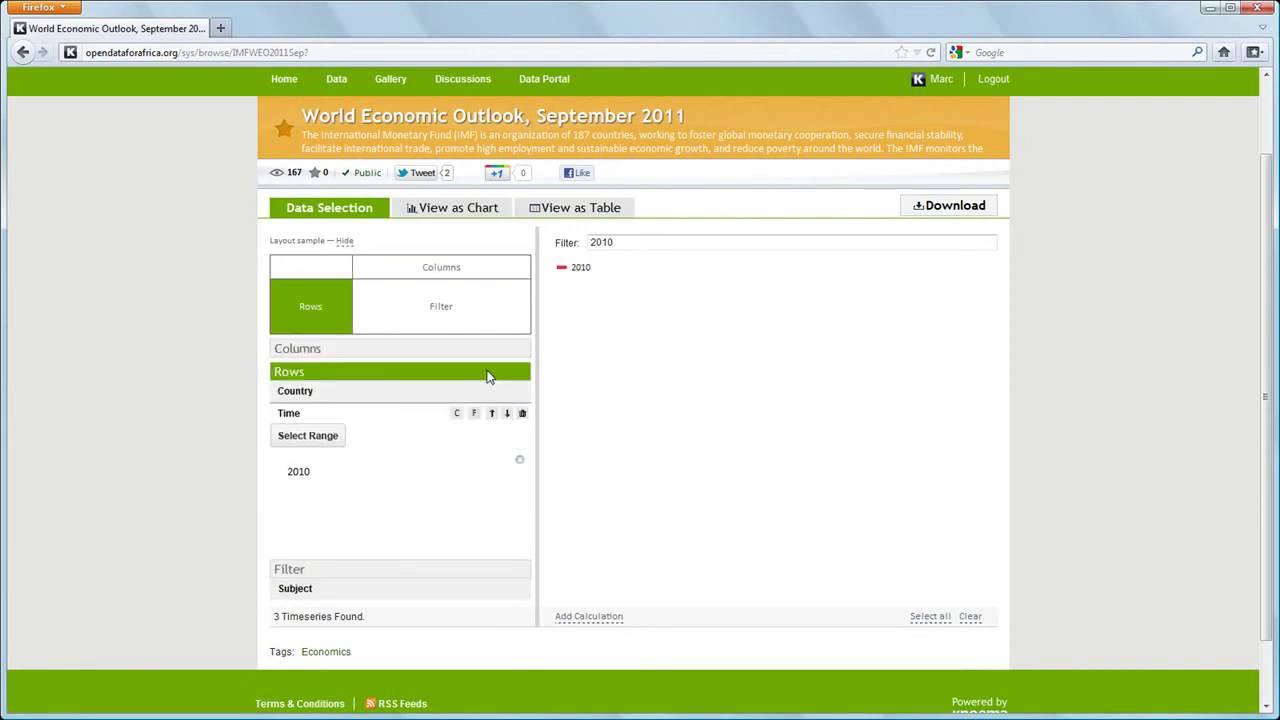
{"action": "left_click", "coordinate": [323, 393]}
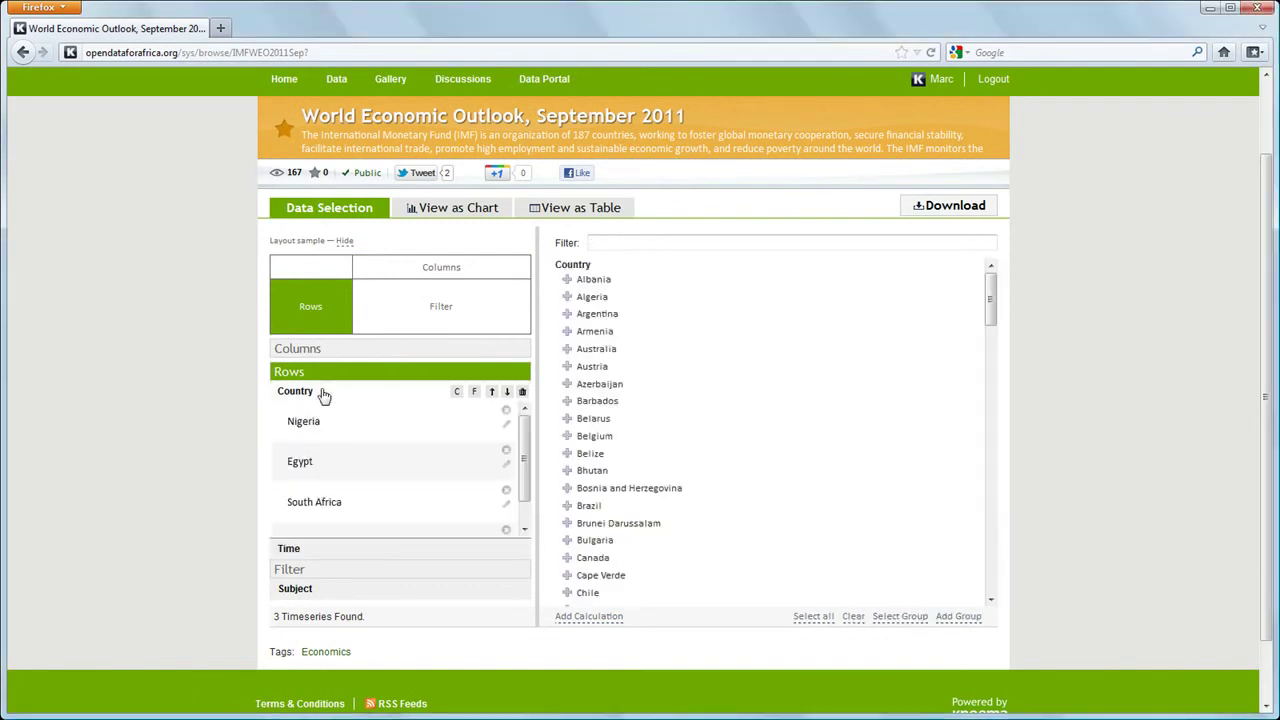
{"action": "left_click", "coordinate": [457, 392]}
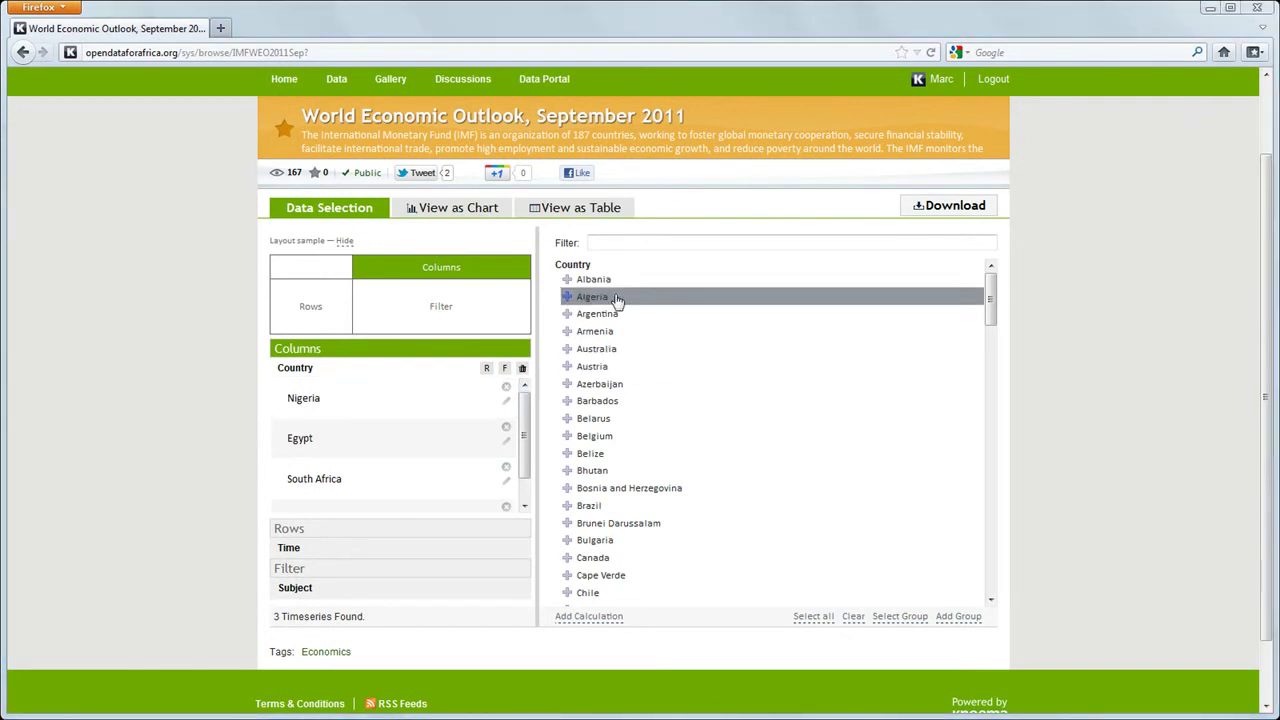
{"action": "left_click", "coordinate": [574, 210]}
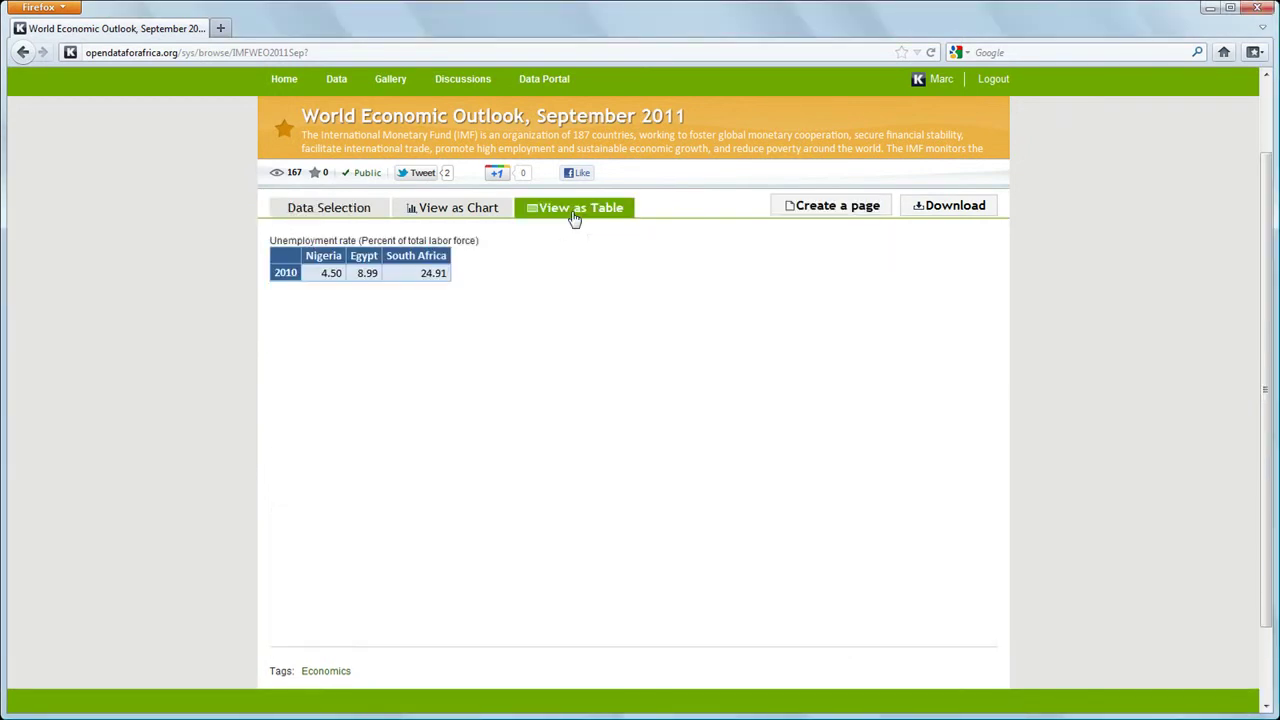
Switch the Time dimension back to an annual date range of 2002 to 2012 and view the unemployment data as a table.
{"action": "left_click", "coordinate": [350, 215]}
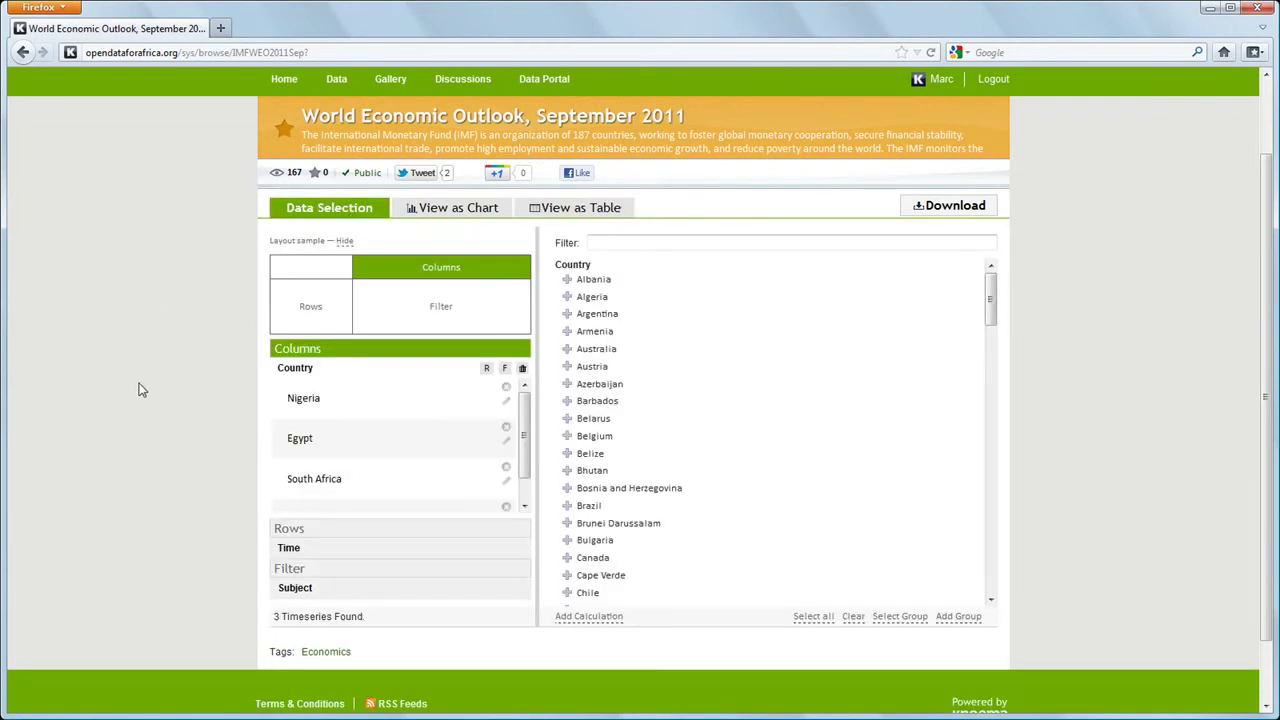
{"action": "left_click", "coordinate": [283, 550]}
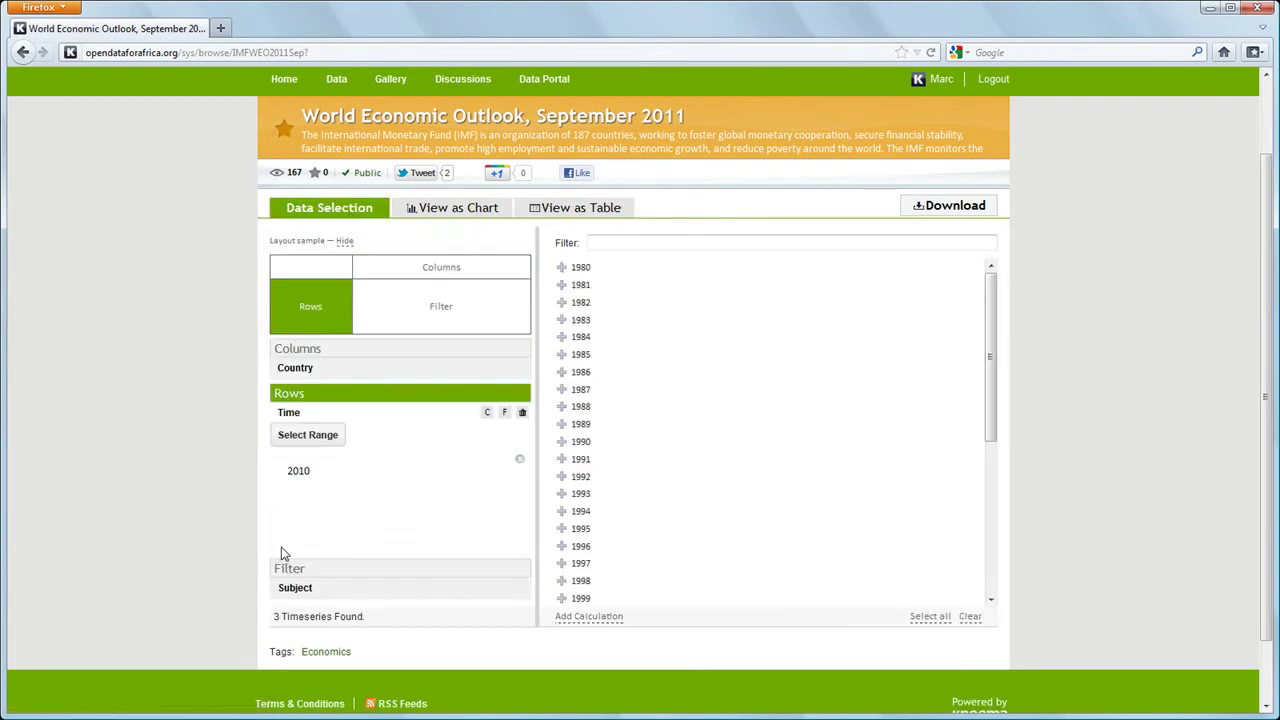
{"action": "left_click", "coordinate": [321, 436]}
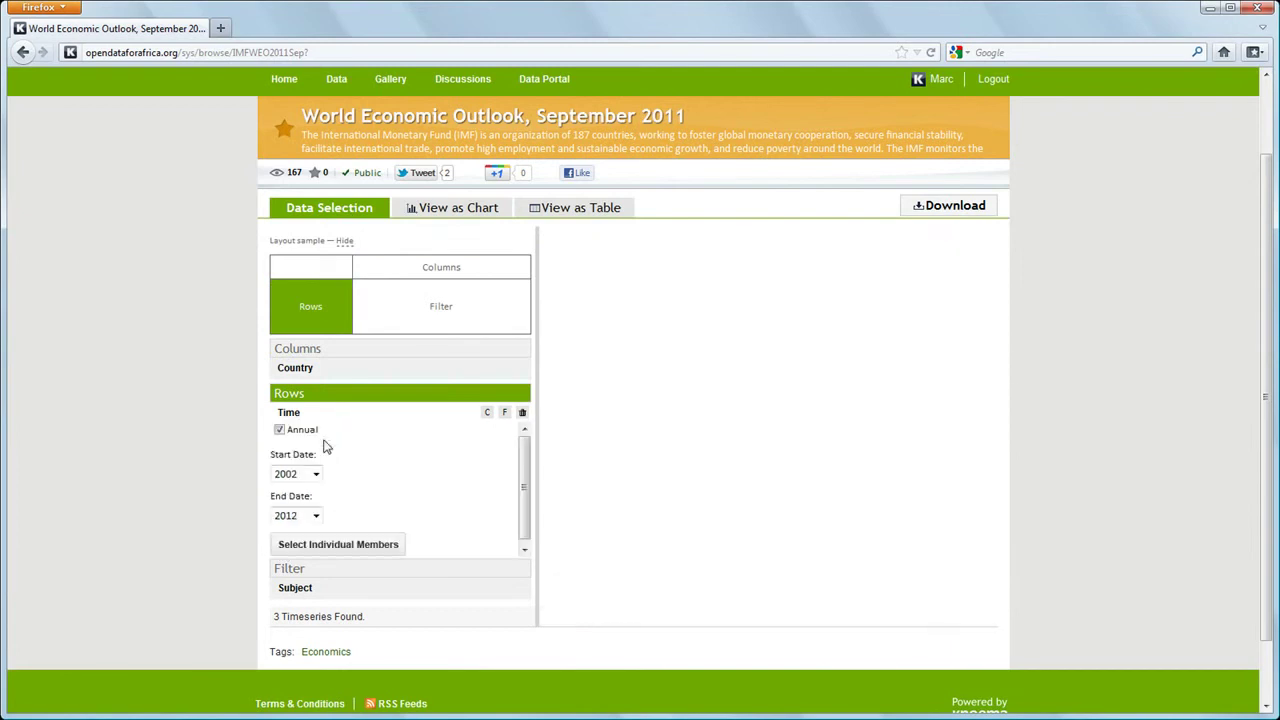
{"action": "left_click", "coordinate": [596, 209]}
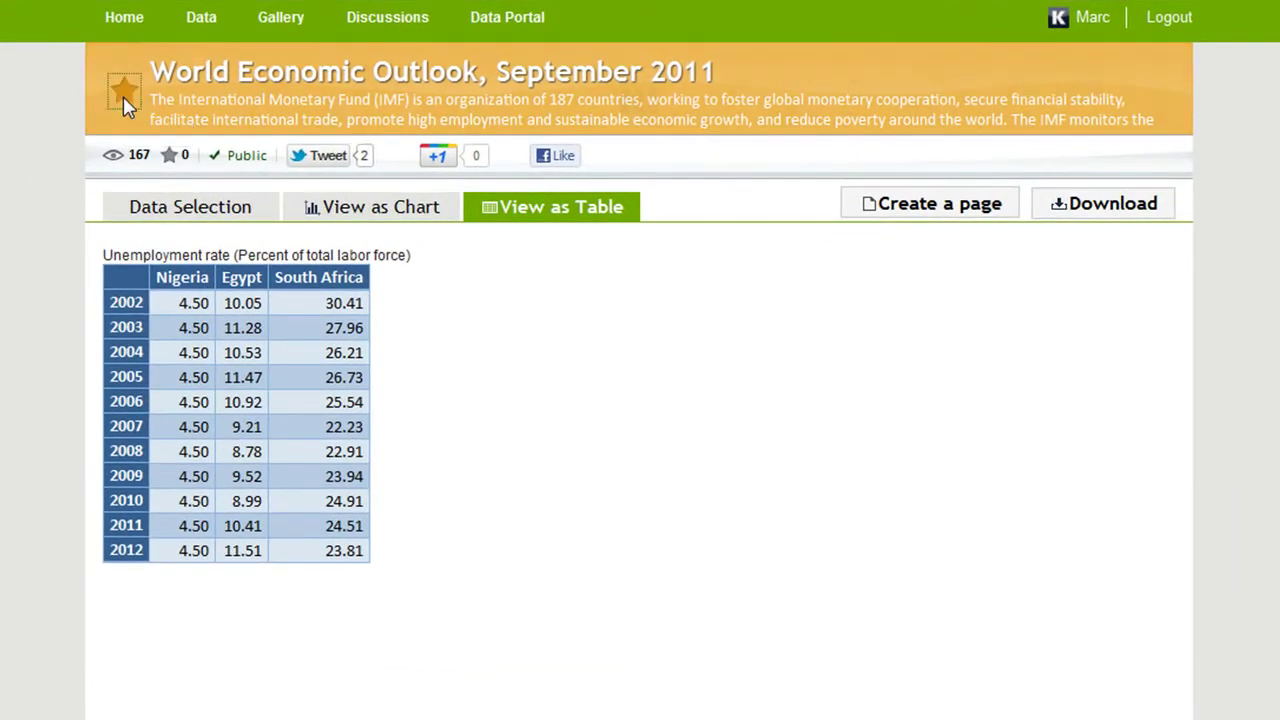
Open the pinned datasets list and show the details of World Economic Outlook, September 2011.
{"action": "left_click", "coordinate": [213, 33]}
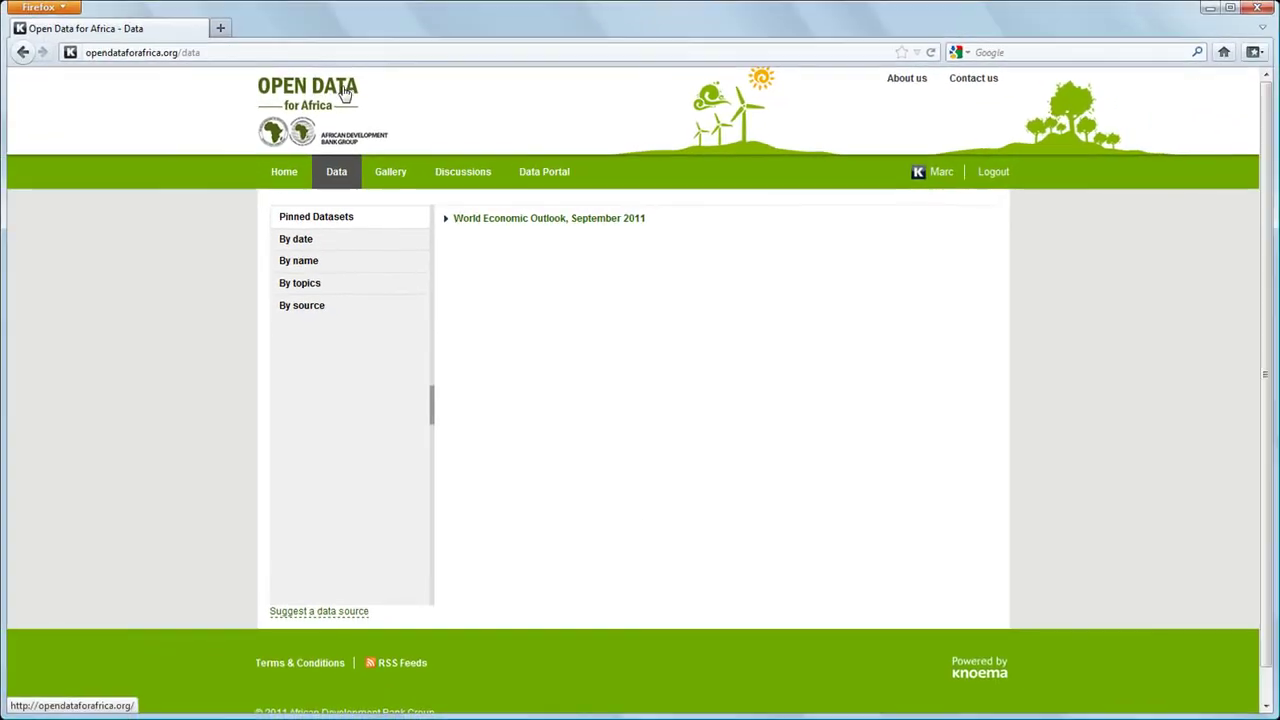
{"action": "left_click", "coordinate": [476, 219]}
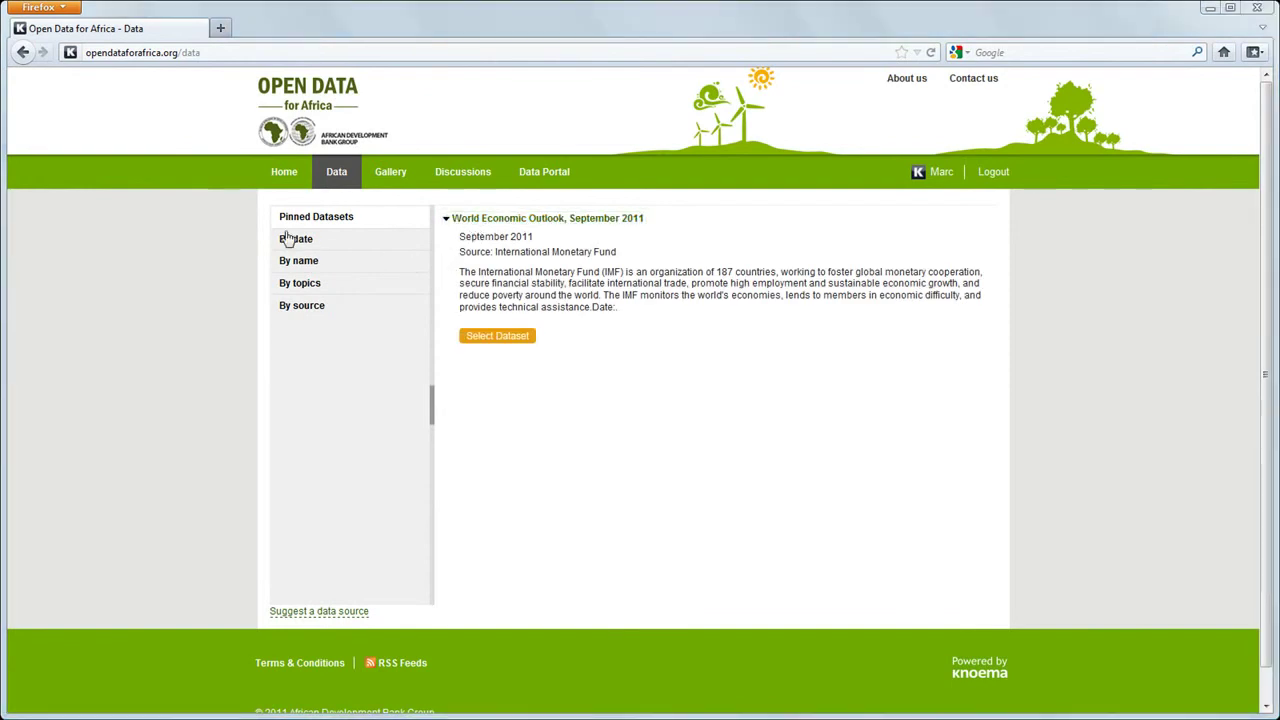
Search the site from the home page for "Population of Rwanda" and view the Rwanda - Population chart from World Bank Climate Change Data 2011.
{"action": "left_click", "coordinate": [285, 182]}
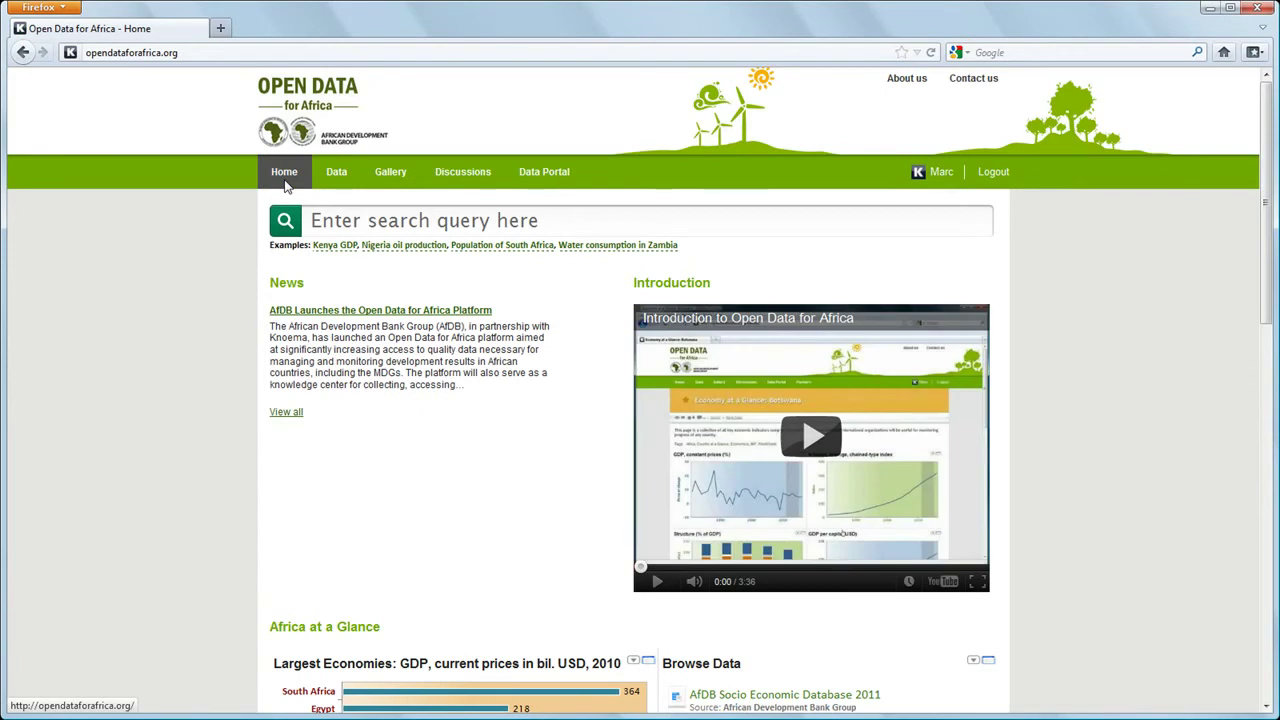
{"action": "left_click", "coordinate": [556, 223]}
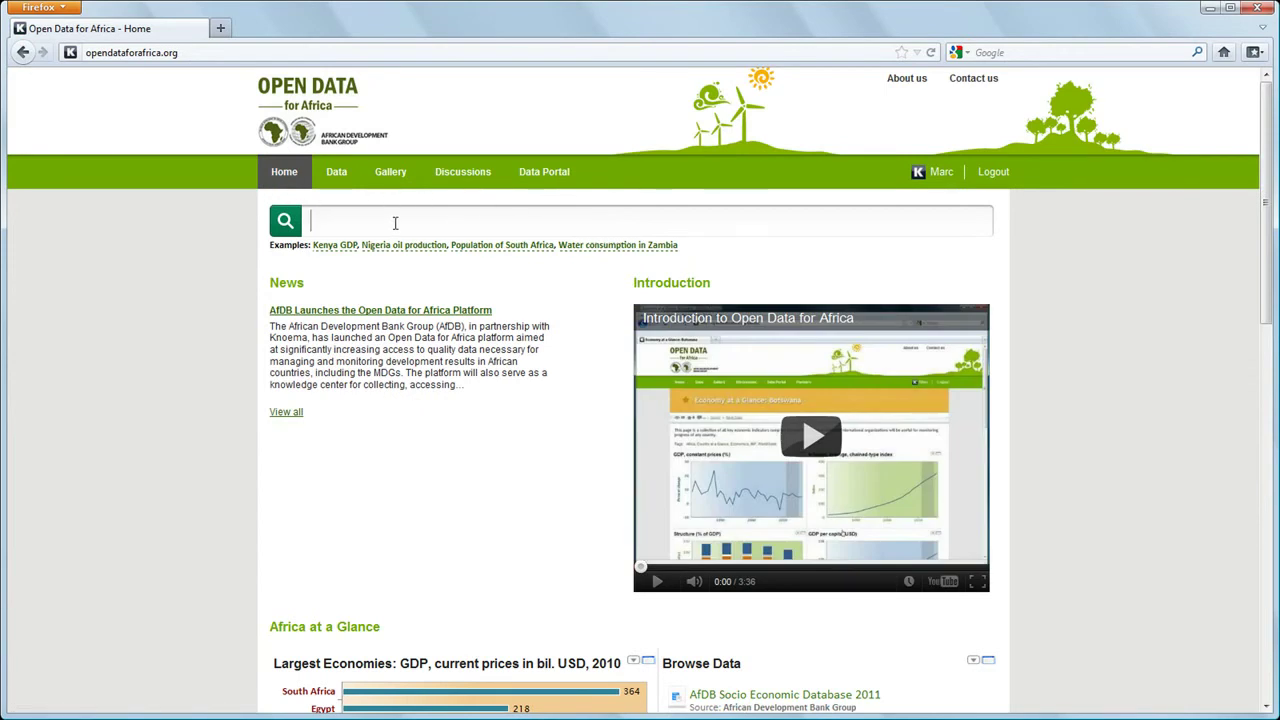
{"action": "type", "text": "Population of Rwanda"}
{"action": "key", "text": "Return"}
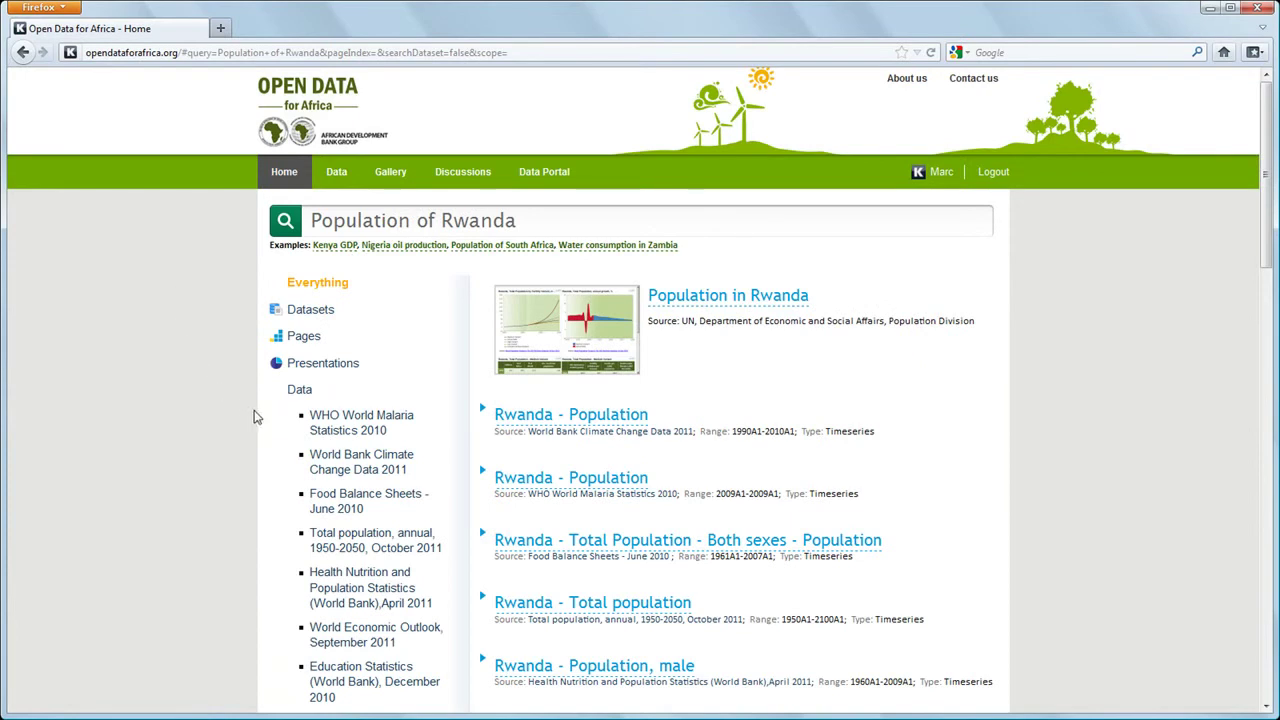
{"action": "left_click", "coordinate": [548, 422]}
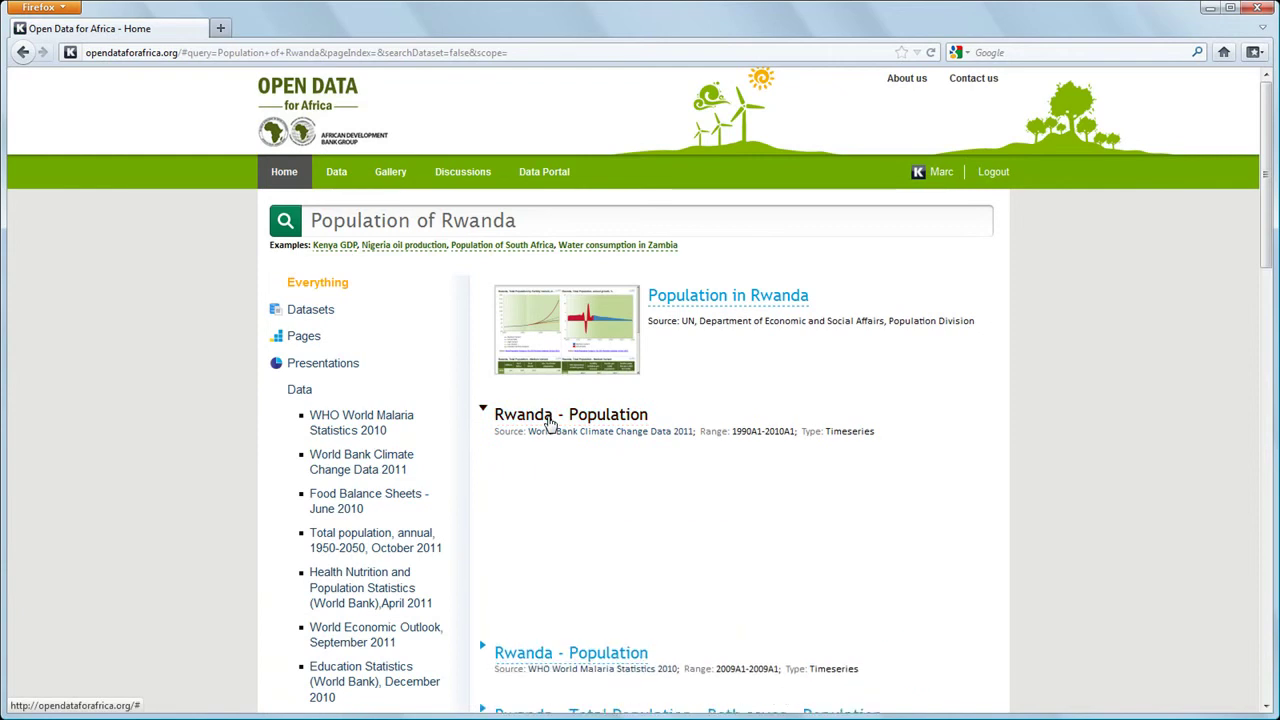
{"action": "mouse_move", "coordinate": [595, 567]}
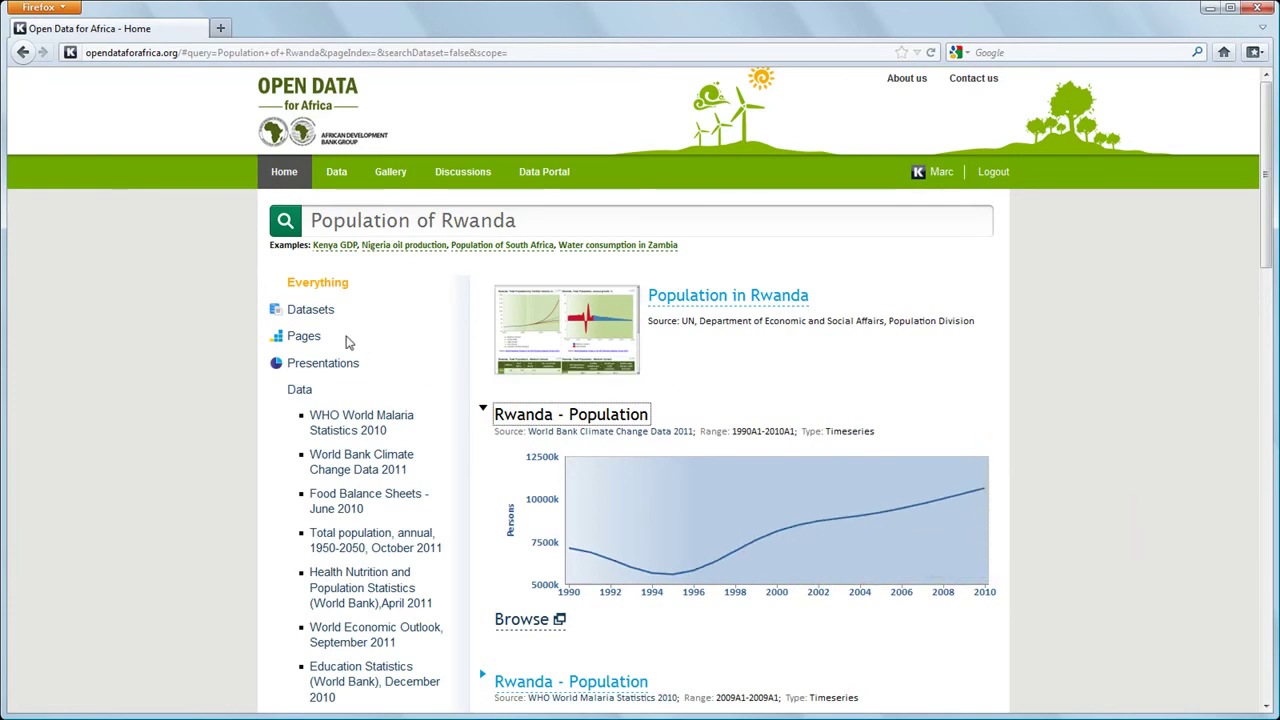
Narrow the search results to datasets and browse World Population Prospects: The 2010 Revision.
{"action": "left_click", "coordinate": [303, 311]}
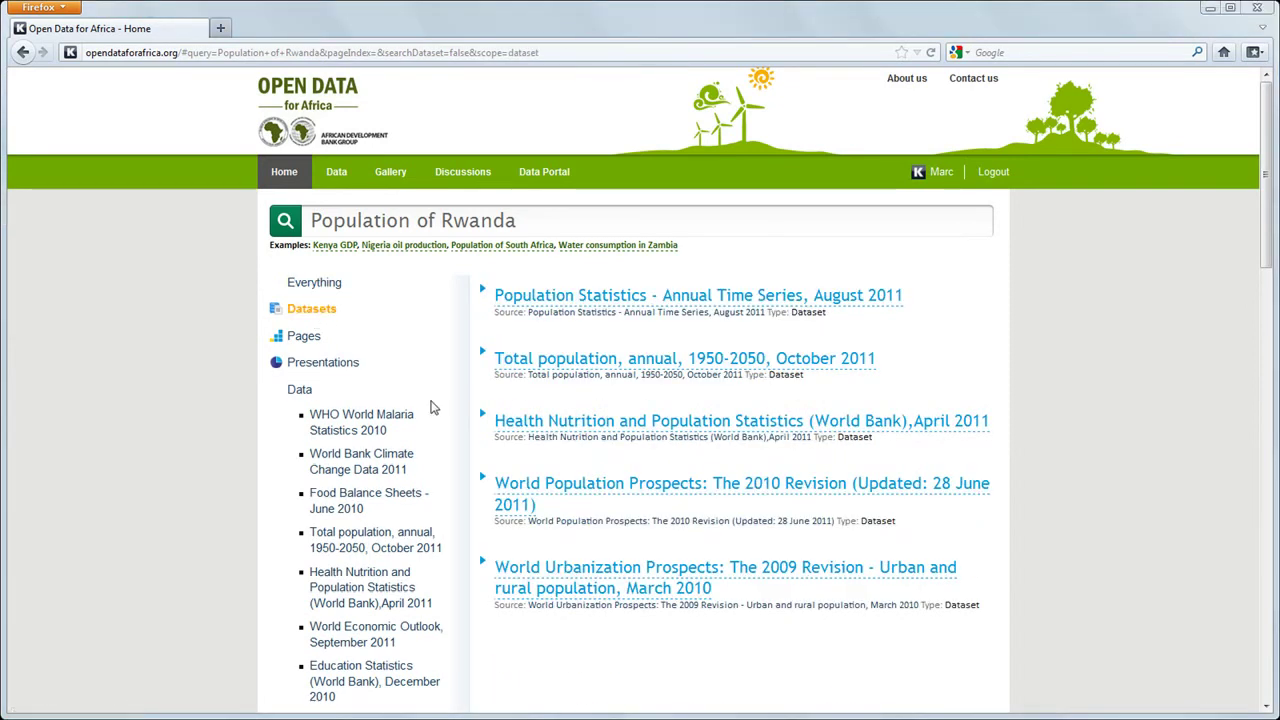
{"action": "left_click", "coordinate": [508, 486]}
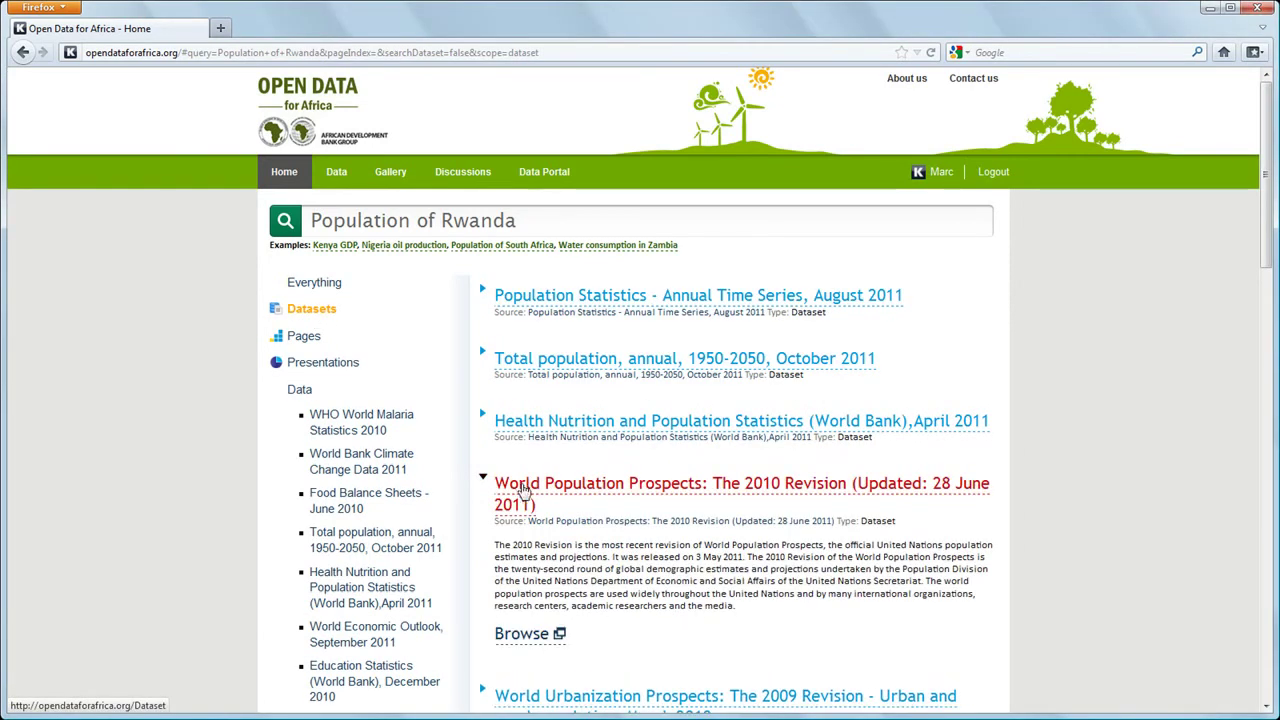
{"action": "left_click", "coordinate": [522, 634]}
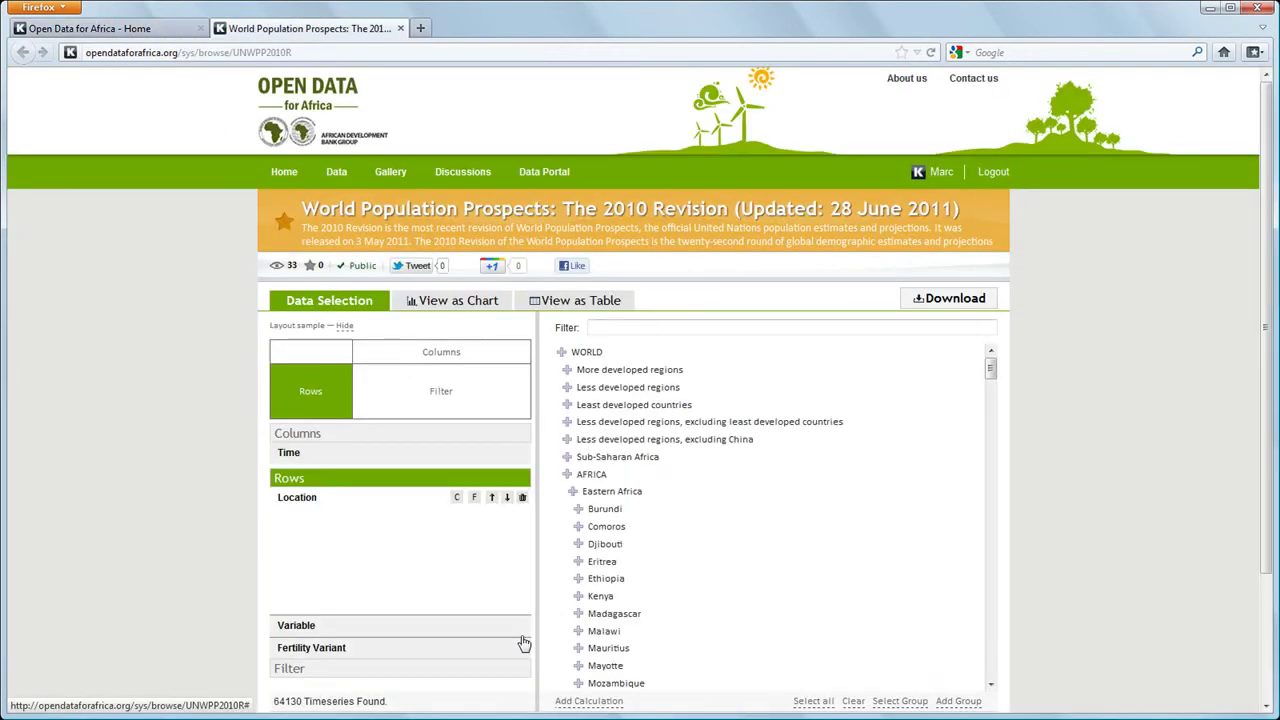
Filter the Location members for "Rw", select Rwanda, and set Variable to "Total population, both sexes combined, as of 1 July (thousands)".
{"action": "type", "text": "Rw"}
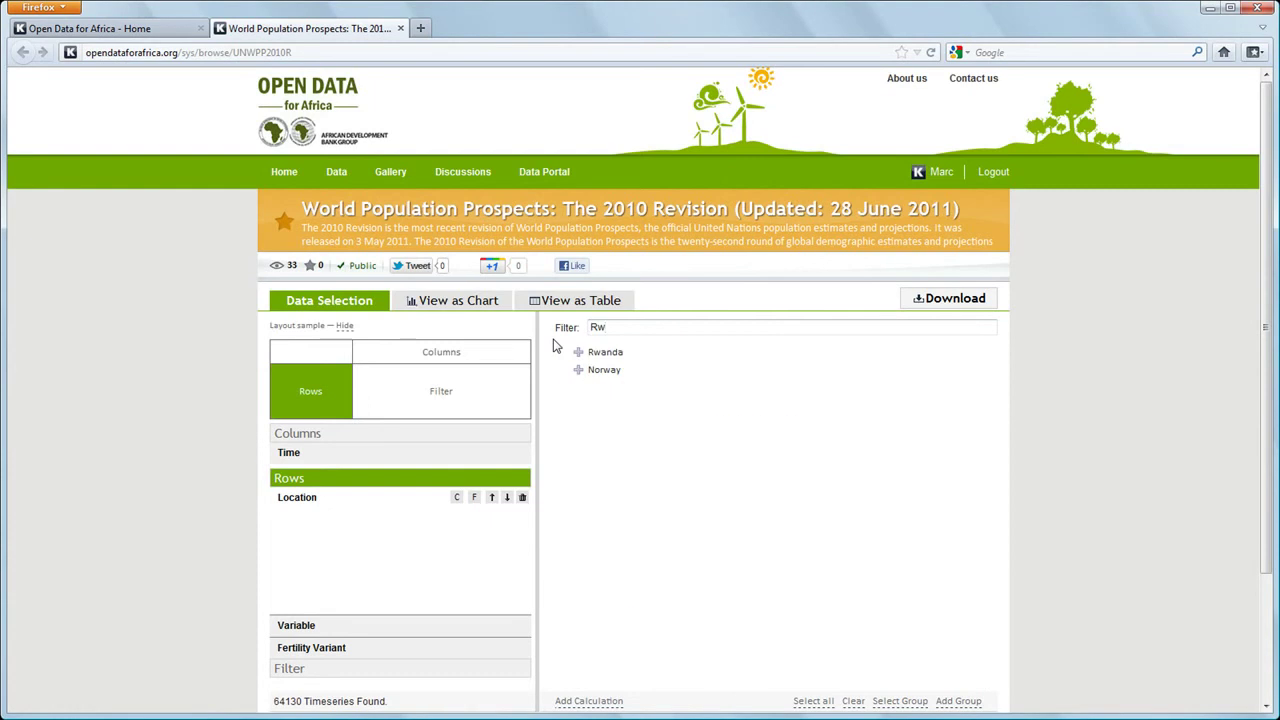
{"action": "left_click", "coordinate": [597, 358]}
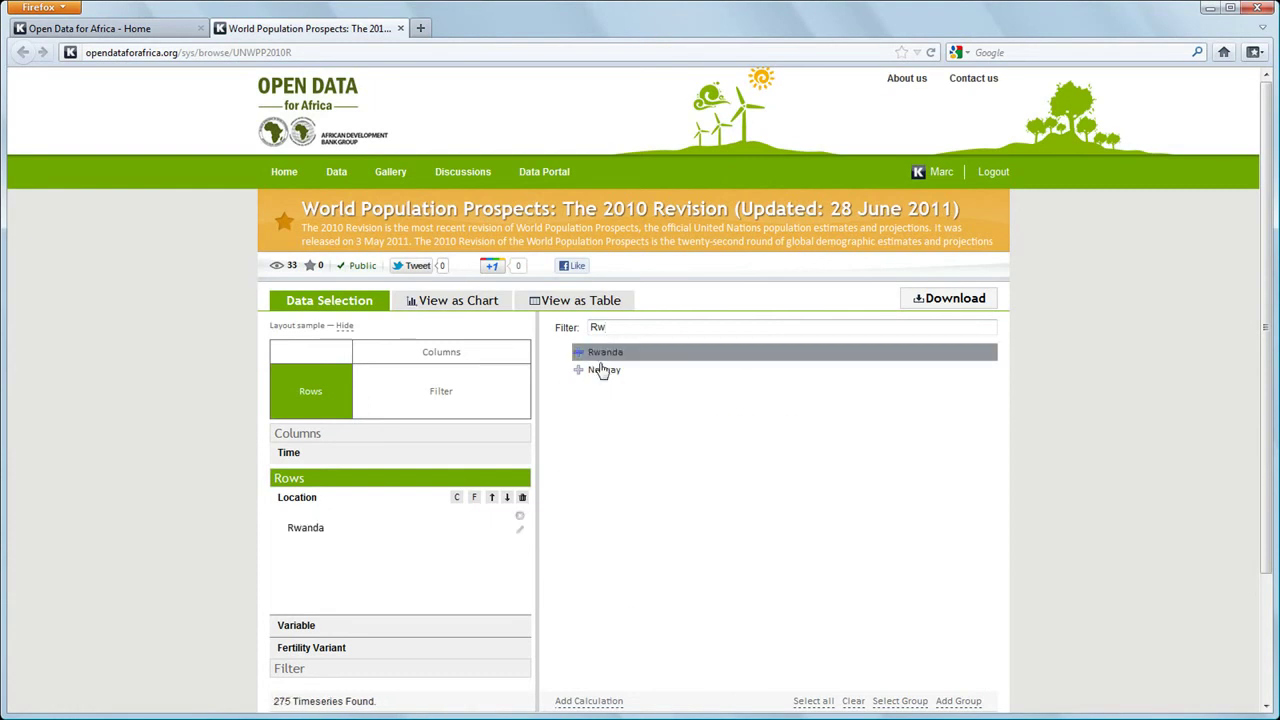
{"action": "left_click", "coordinate": [309, 627]}
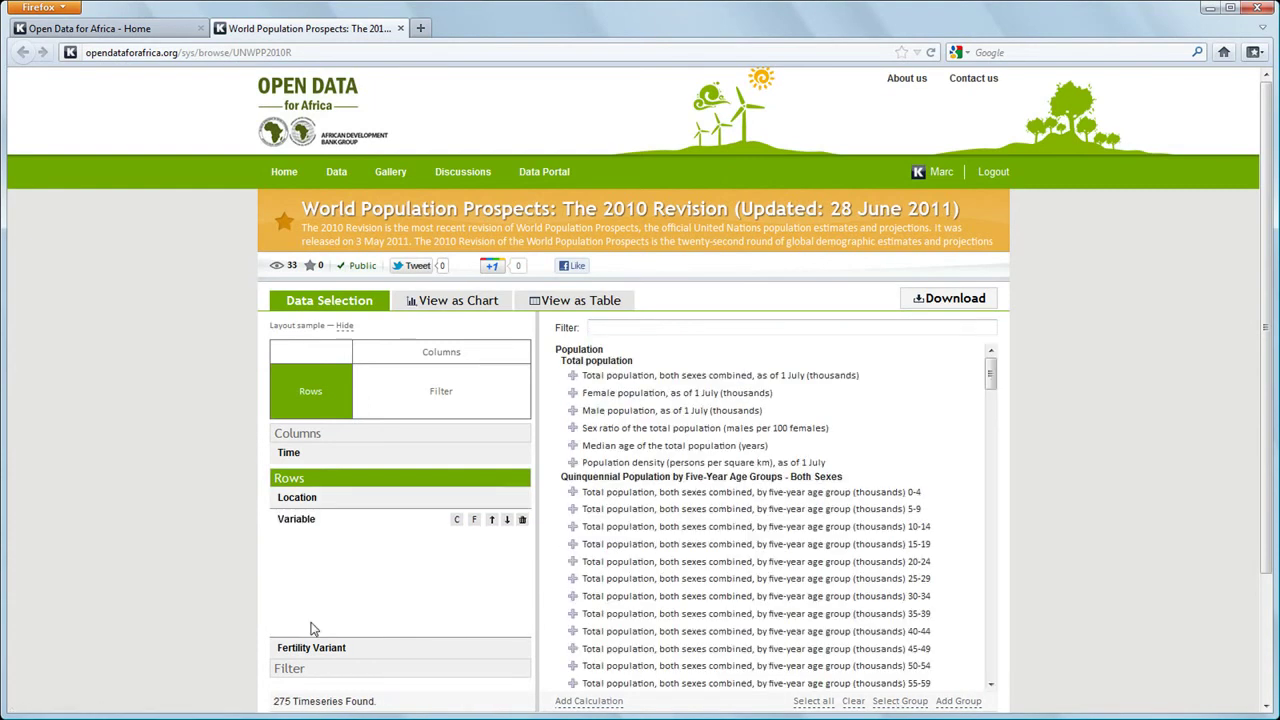
{"action": "left_click", "coordinate": [683, 380]}
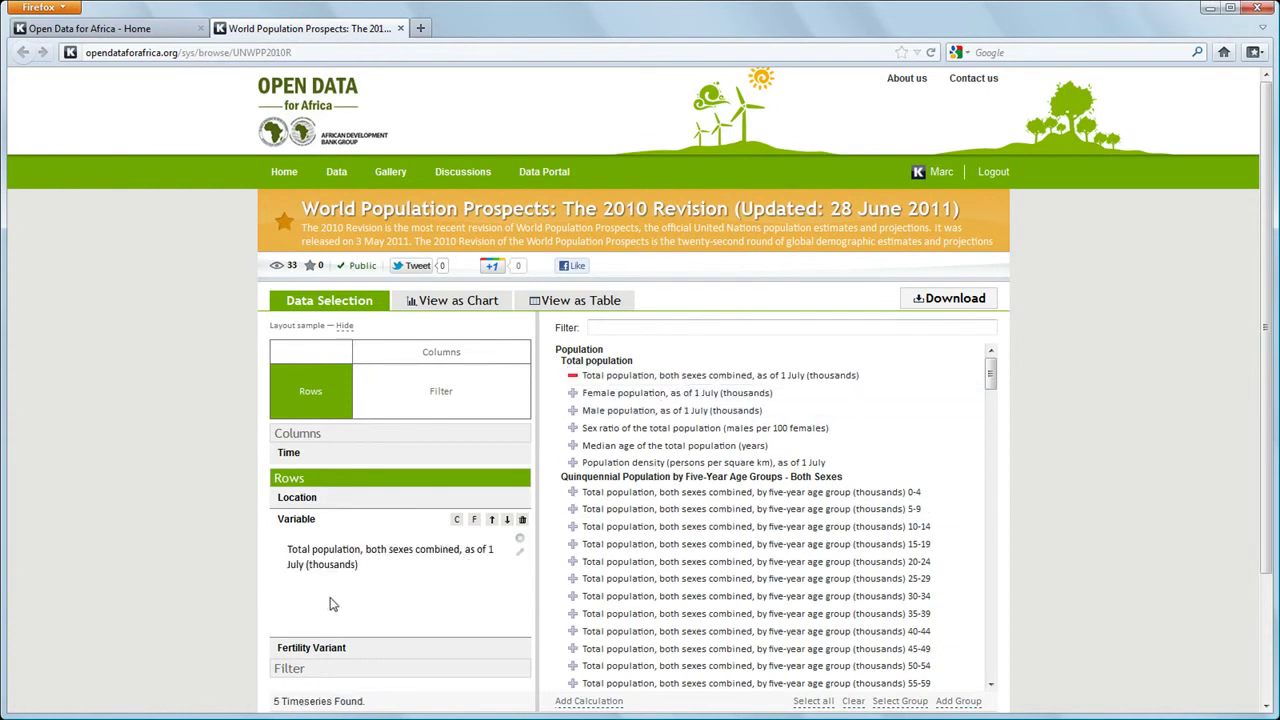
Set Fertility Variant to Medium and view Rwanda's total population as a chart.
{"action": "left_click", "coordinate": [315, 650]}
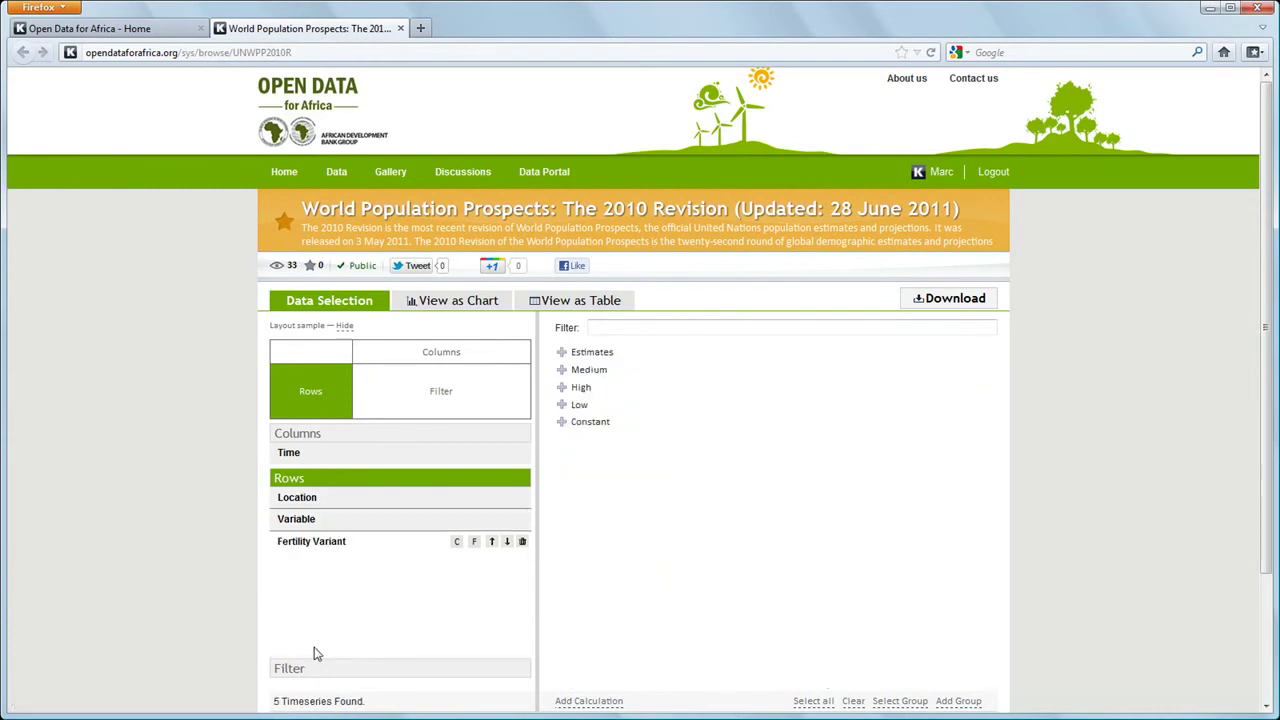
{"action": "left_click", "coordinate": [602, 376]}
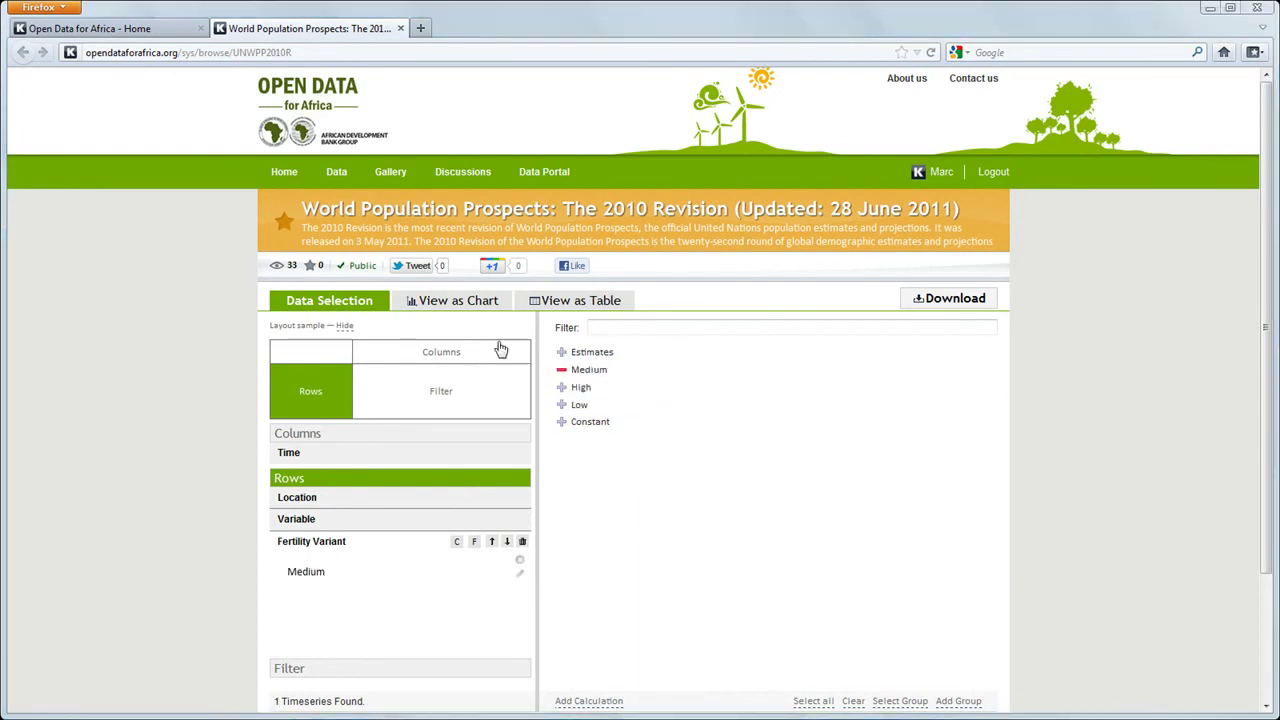
{"action": "left_click", "coordinate": [469, 312]}
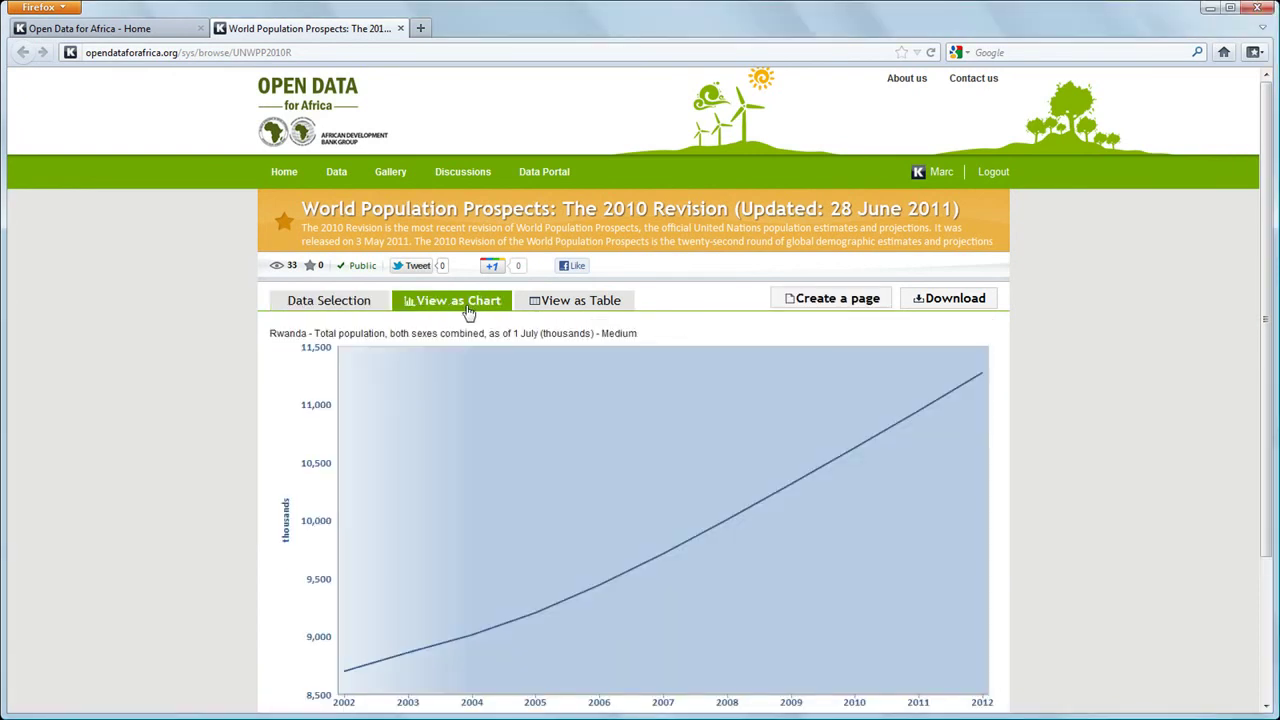
{"action": "mouse_move", "coordinate": [415, 650]}
Search the site from the home page for "South Africa wheat production" and examine the chart of the South Africa - Wheat - Production series.
{"action": "left_click", "coordinate": [285, 174]}
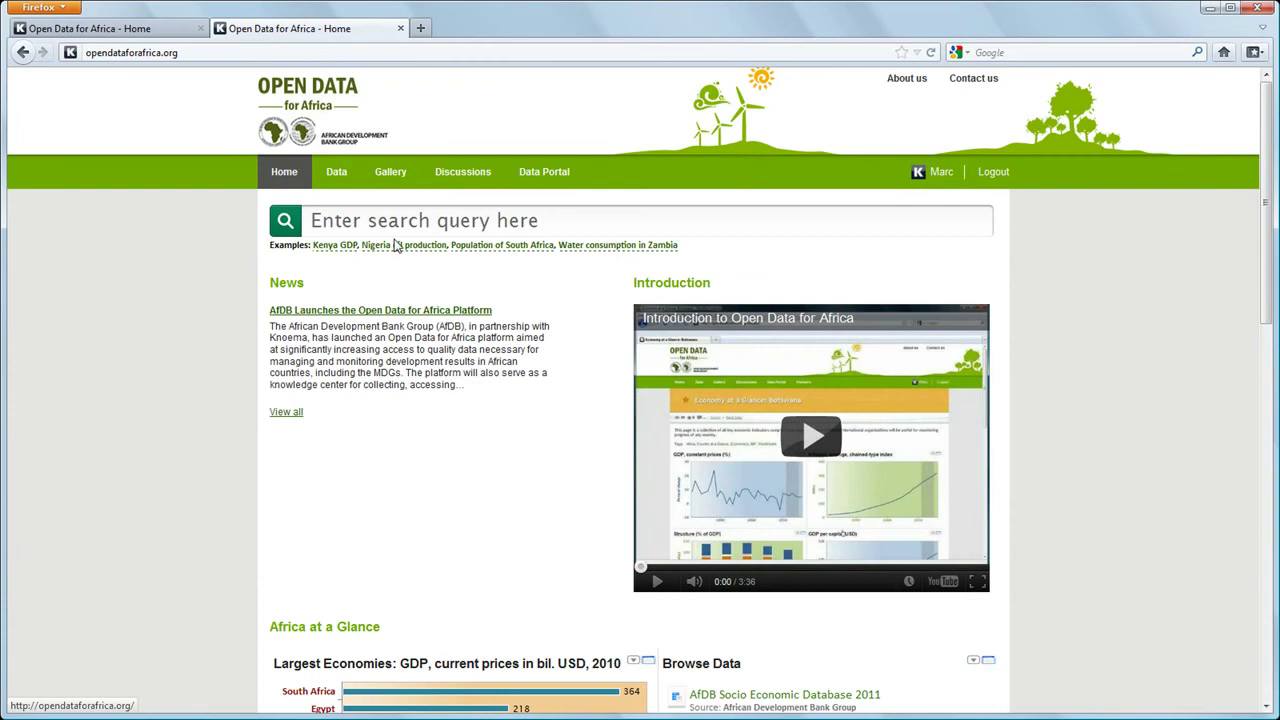
{"action": "left_click", "coordinate": [545, 214]}
{"action": "type", "text": "South Africa wheat production"}
{"action": "key", "text": "Return"}
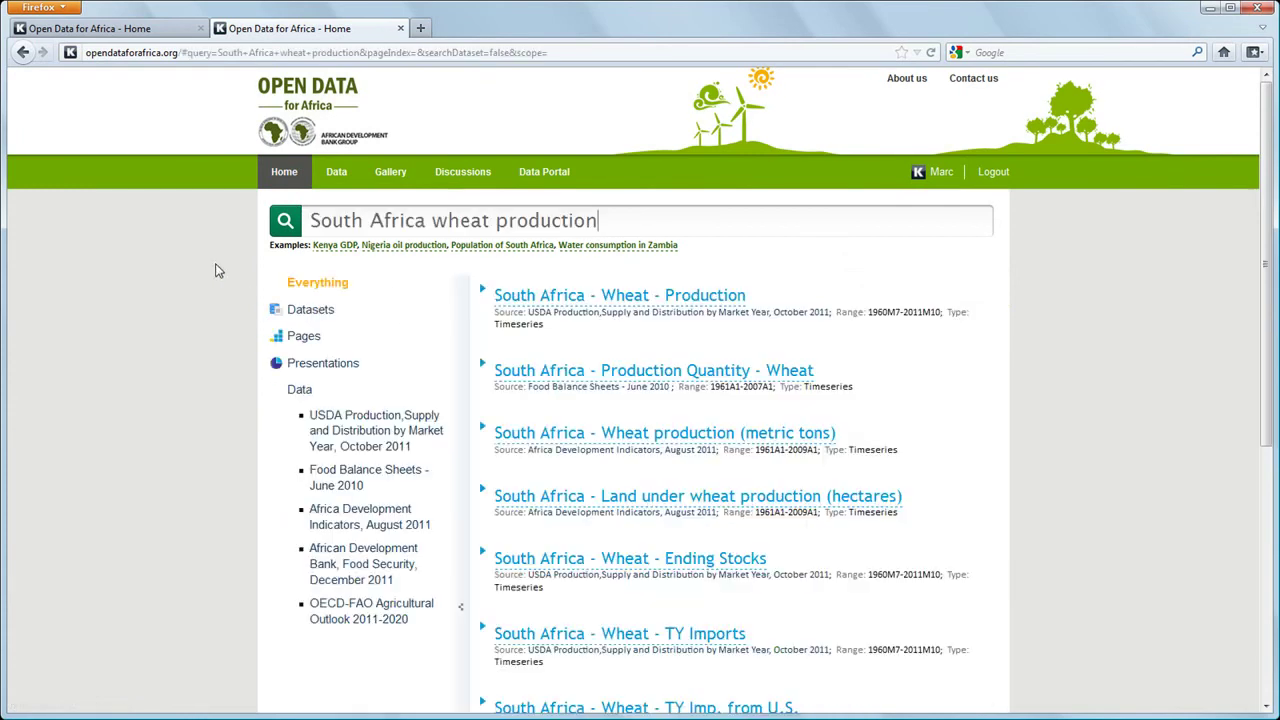
{"action": "left_click", "coordinate": [572, 299]}
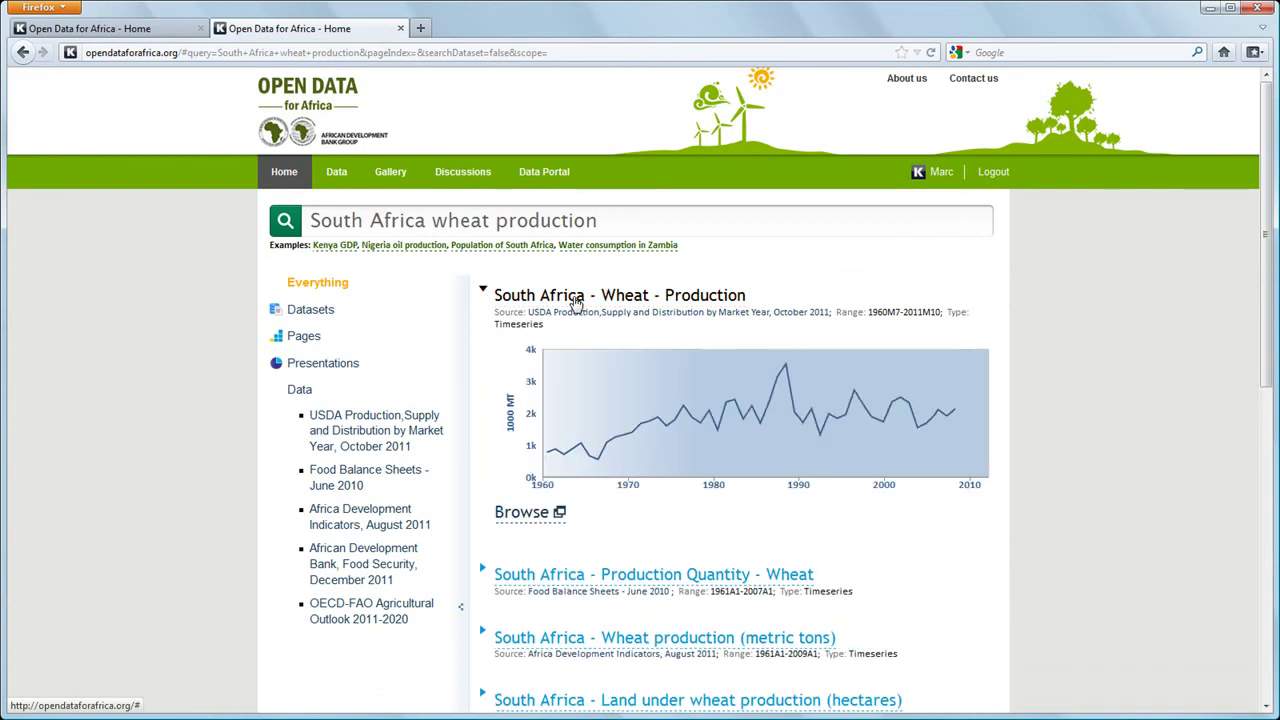
{"action": "mouse_move", "coordinate": [578, 452]}
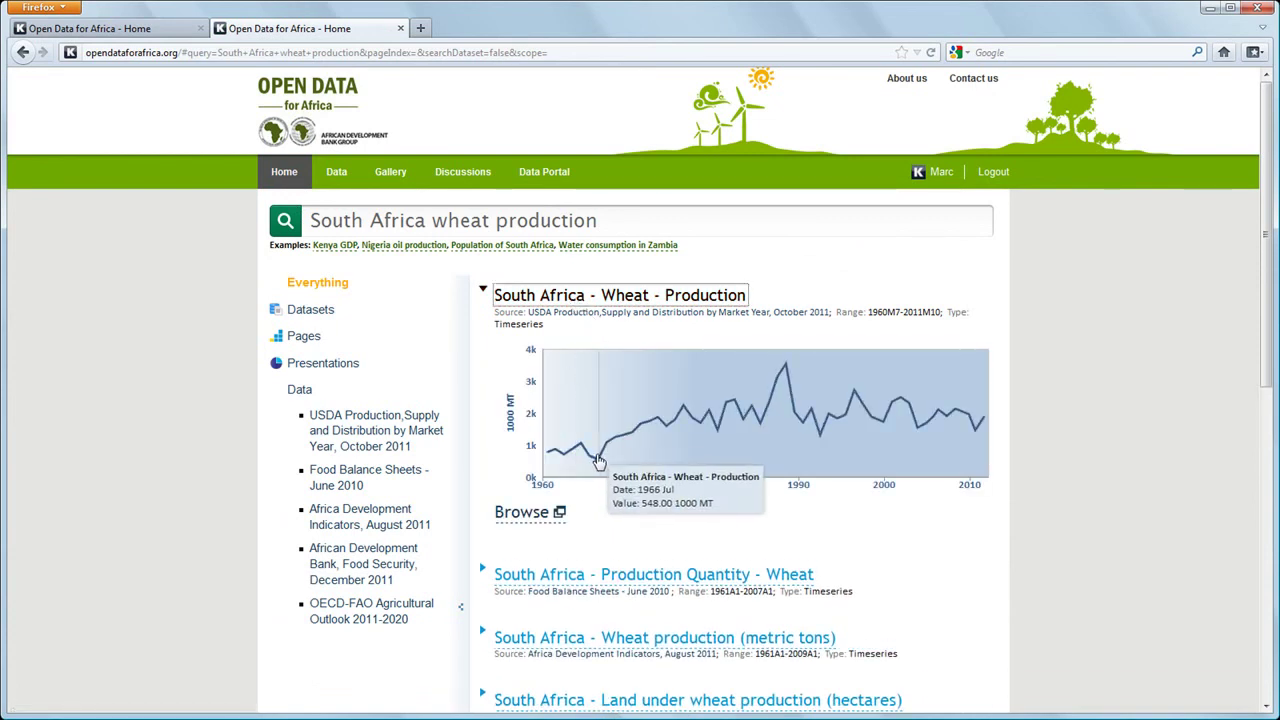